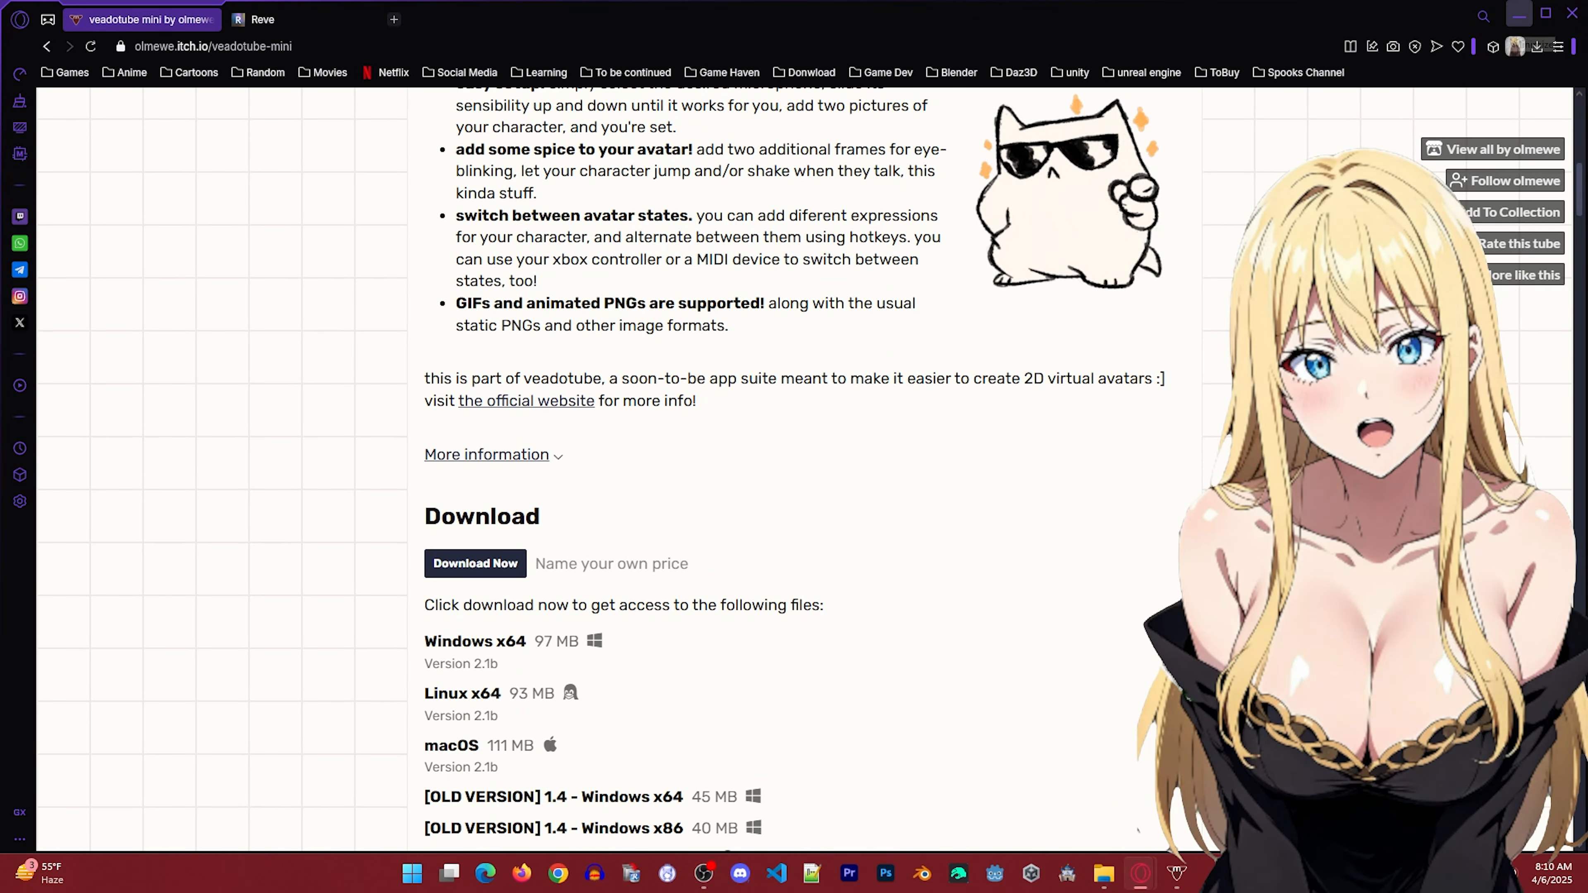
# Minimize the browser, select veadotube-mini in the extracted veadotube-mini-win-x64 folder, and bring up the veadotube mini window.
pyautogui.click(1519, 13)
pyautogui.click(1066, 656)
pyautogui.click(1052, 581)
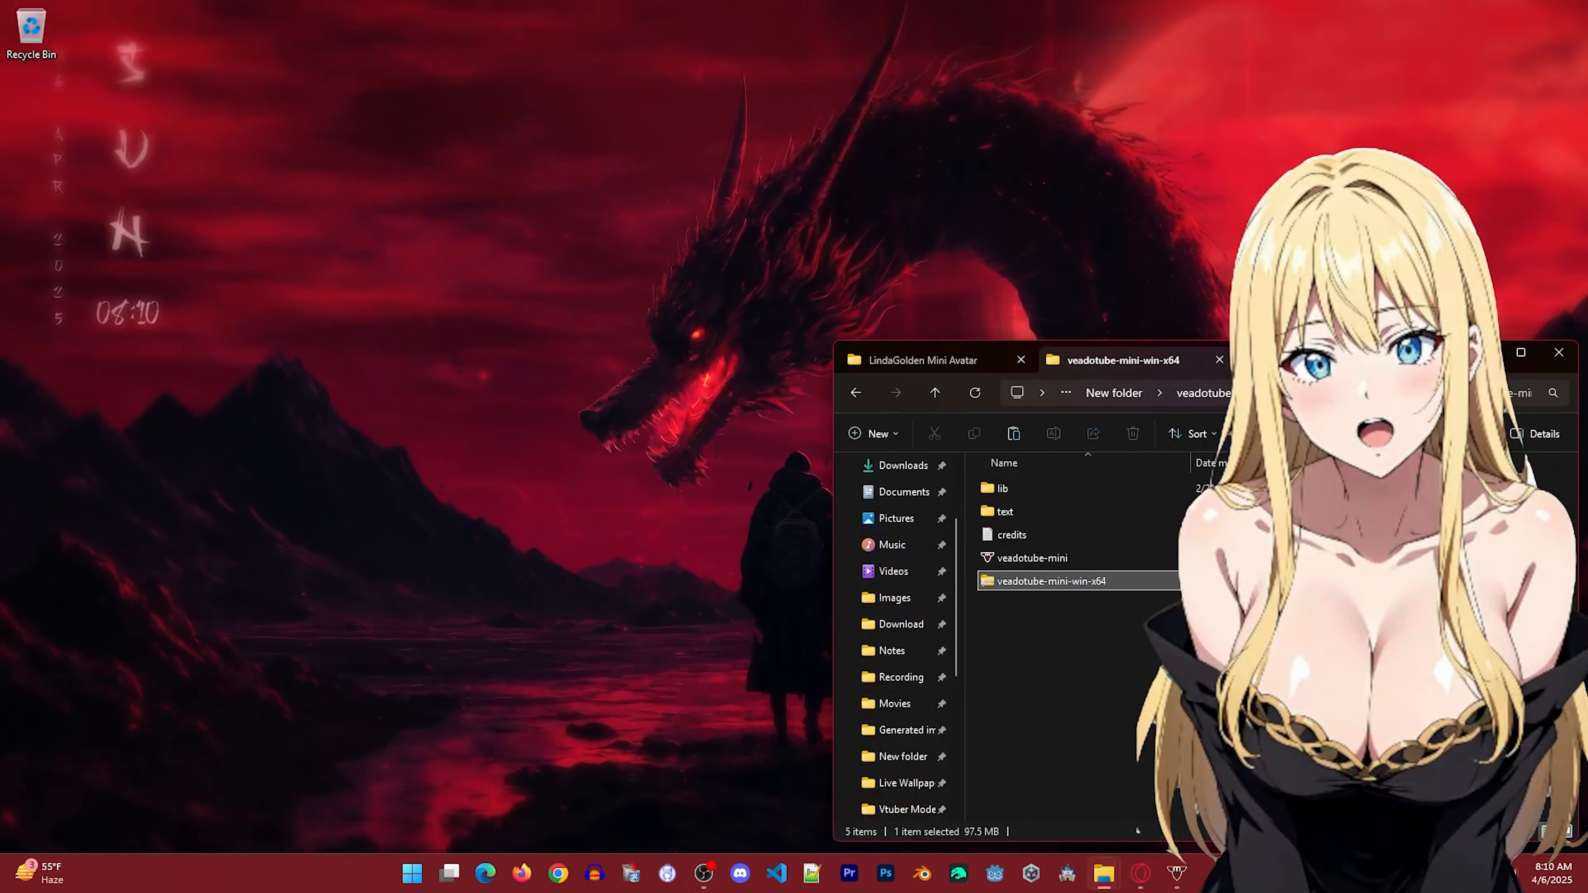
pyautogui.click(1038, 558)
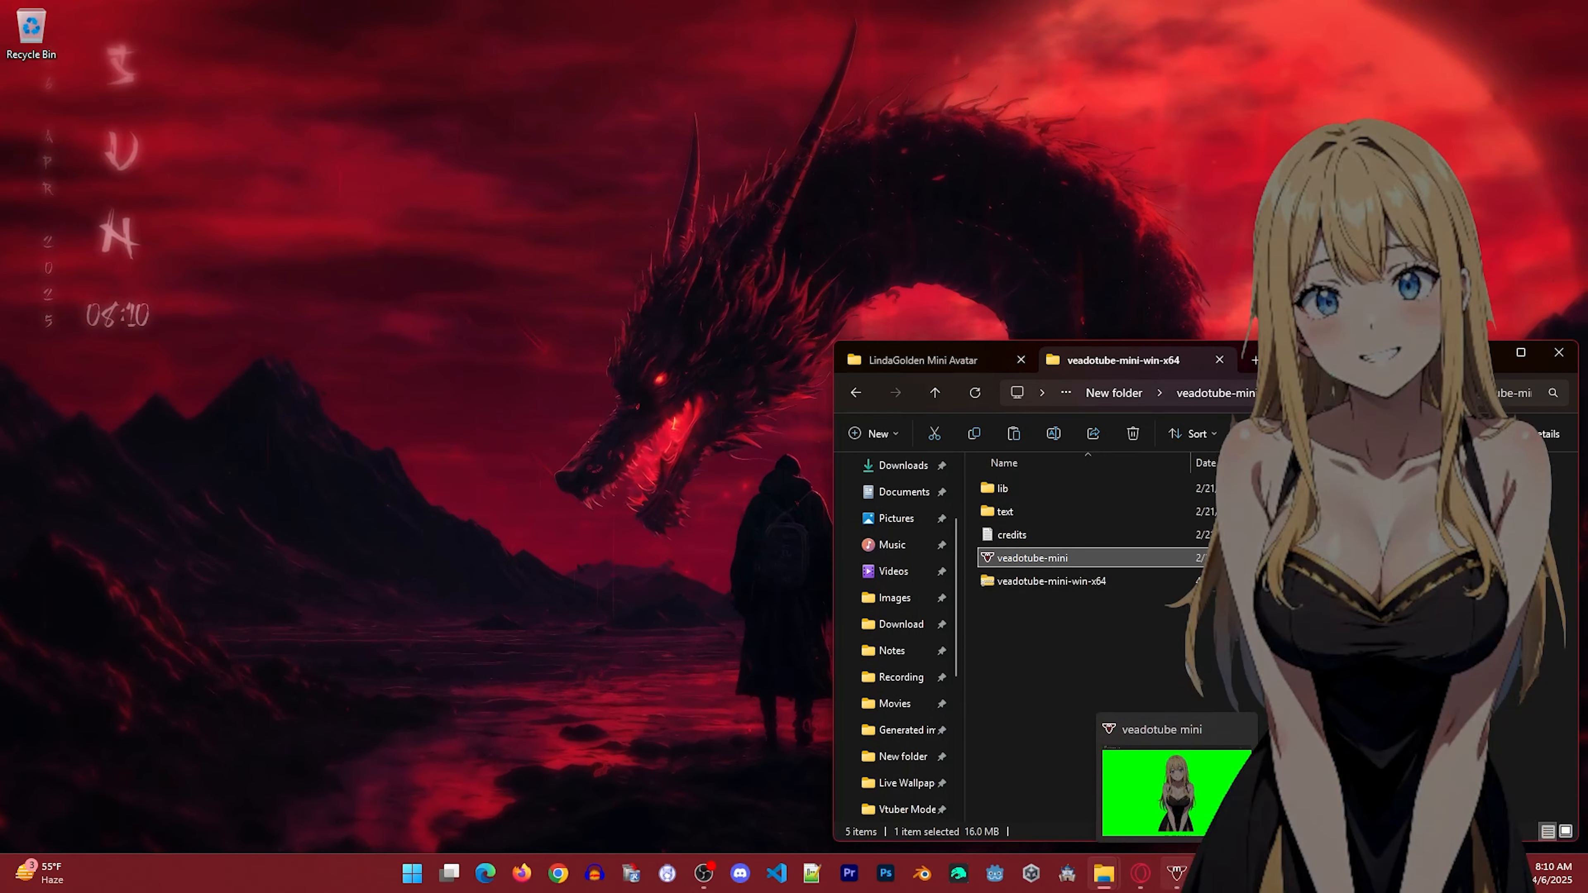
pyautogui.click(1176, 873)
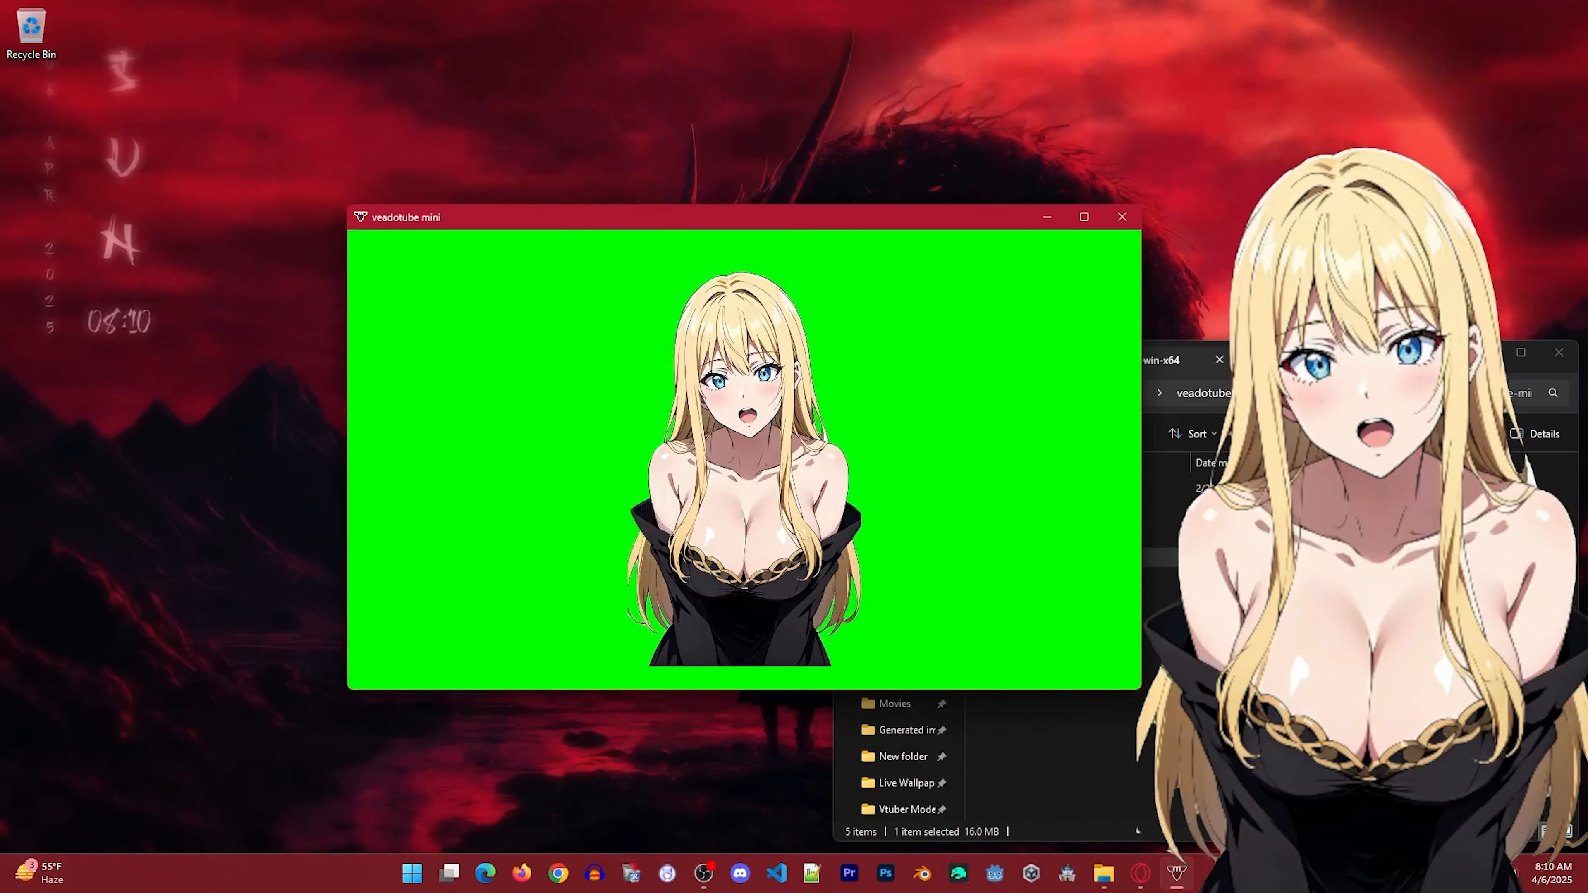
pyautogui.moveTo(857, 224)
pyautogui.mouseDown()
pyautogui.moveTo(863, 246)
pyautogui.moveTo(852, 211)
pyautogui.mouseUp()
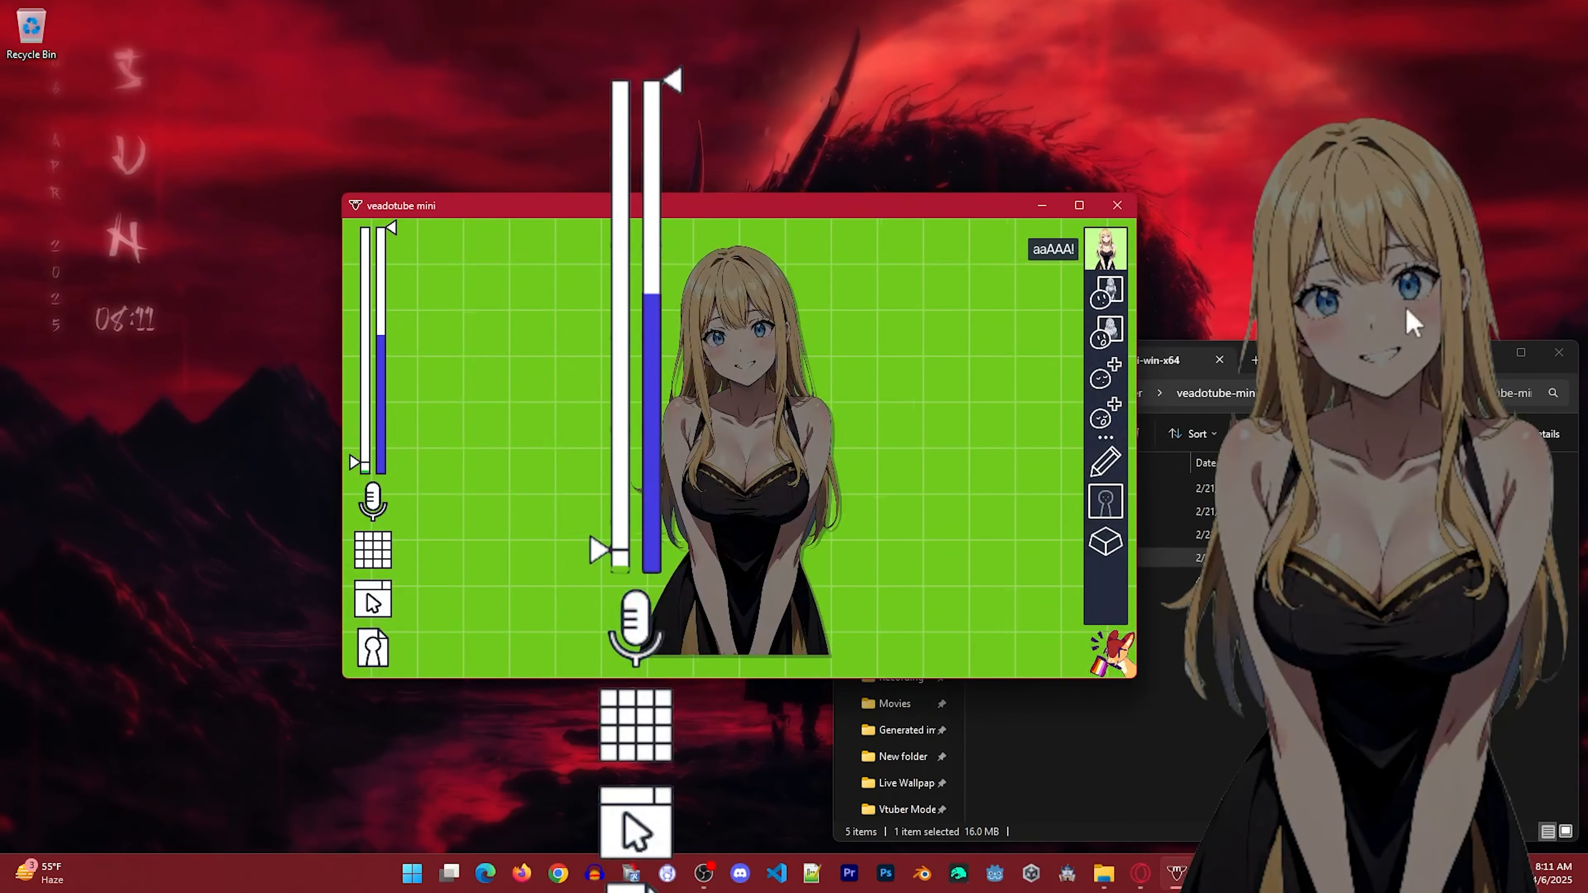
# Load the built-in Tube avatar and remove all its closed-mouth, open-mouth and blinking images.
pyautogui.click(372, 647)
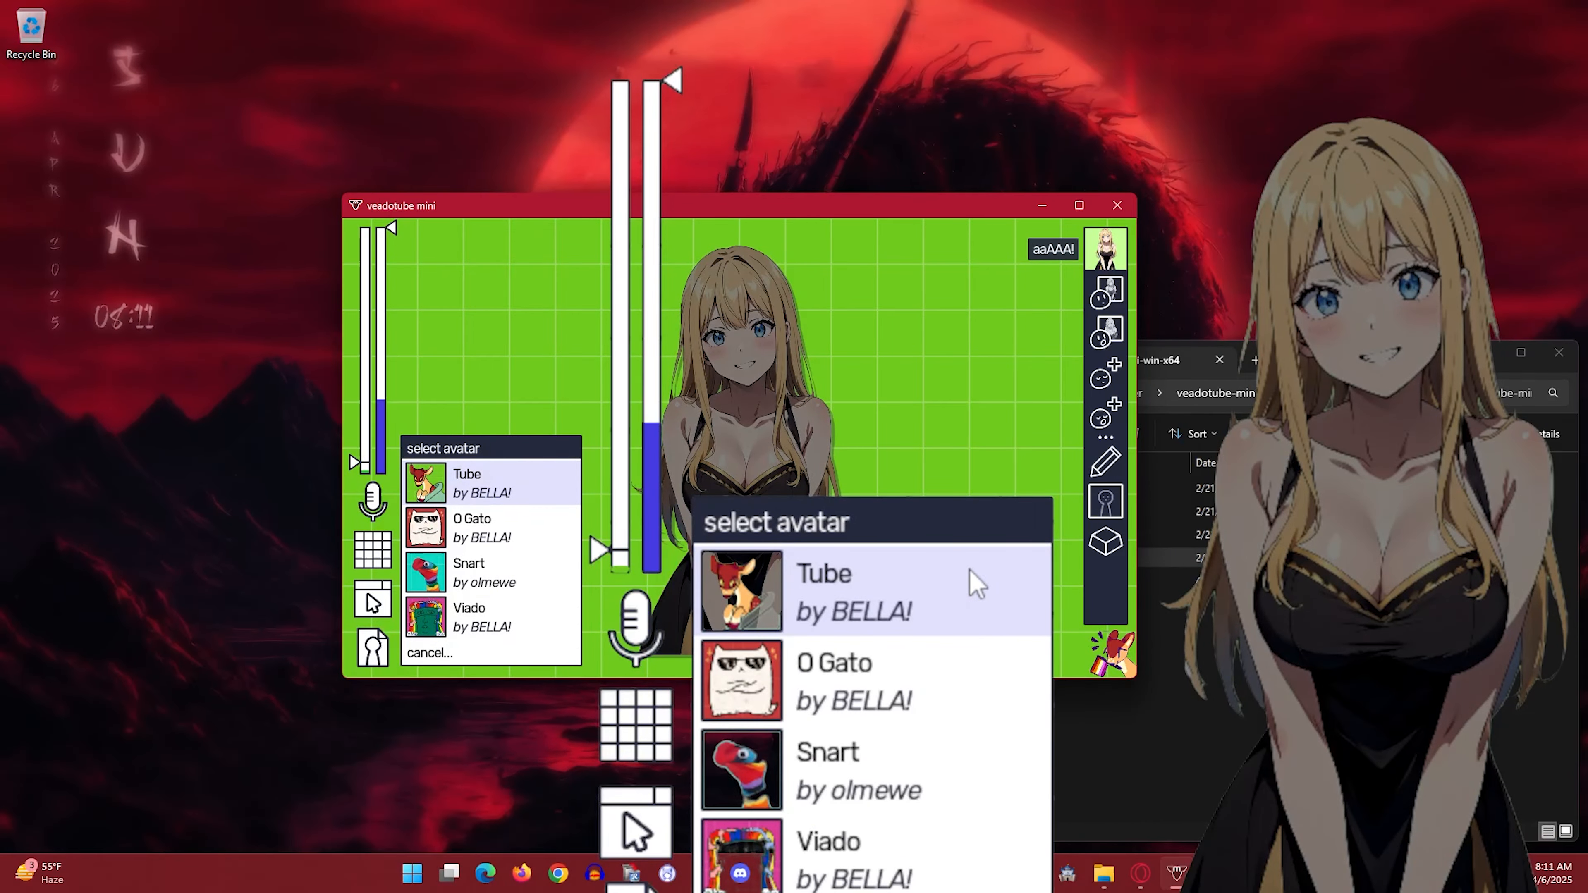
pyautogui.click(544, 481)
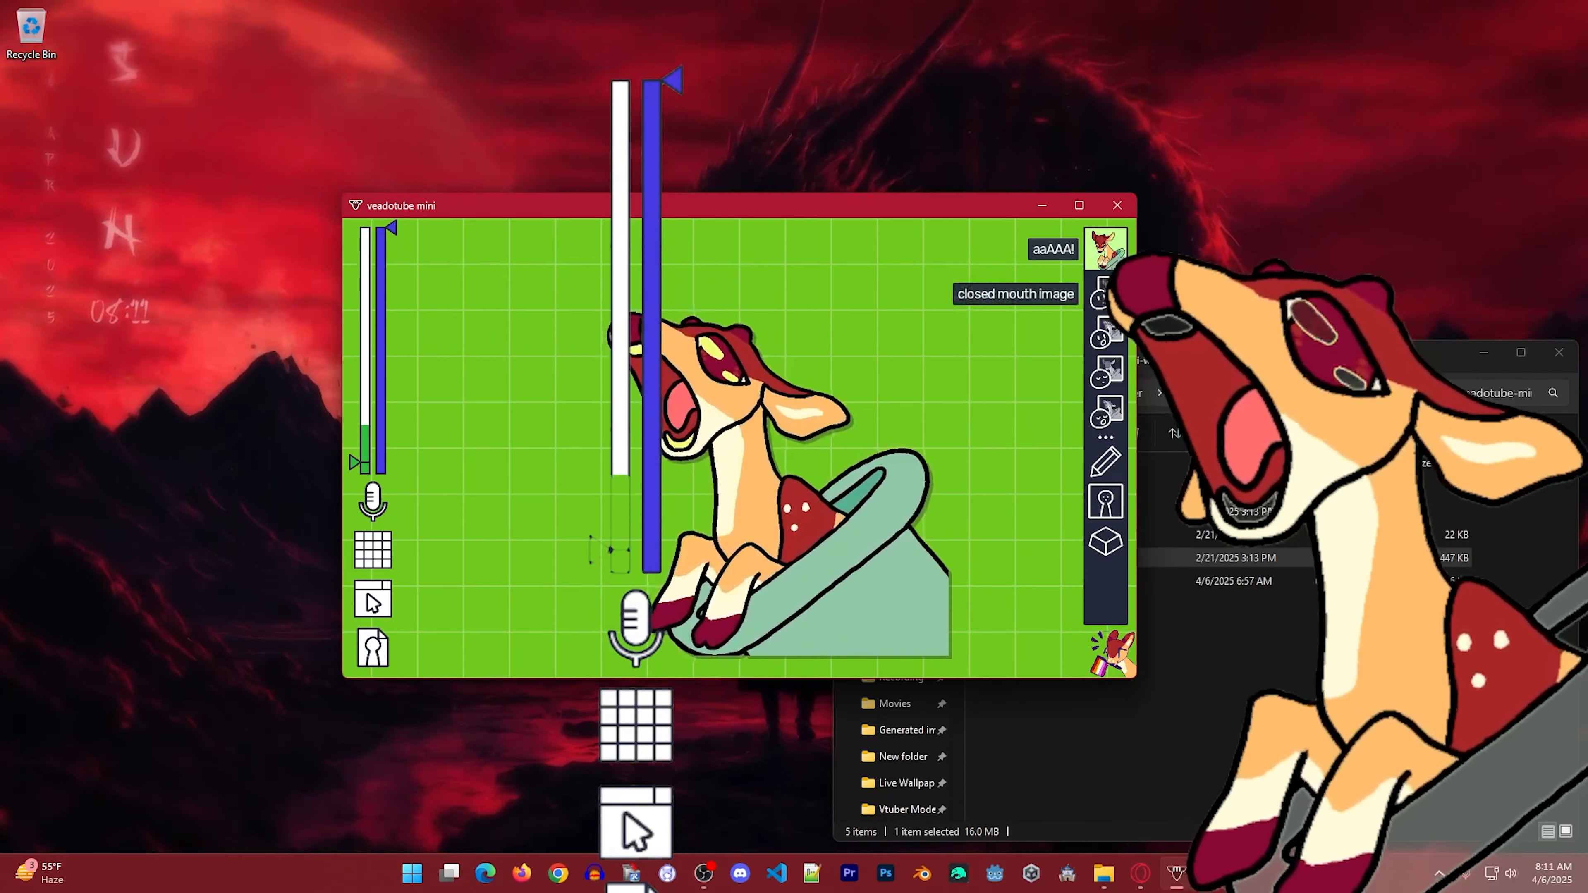
pyautogui.rightClick(1105, 409)
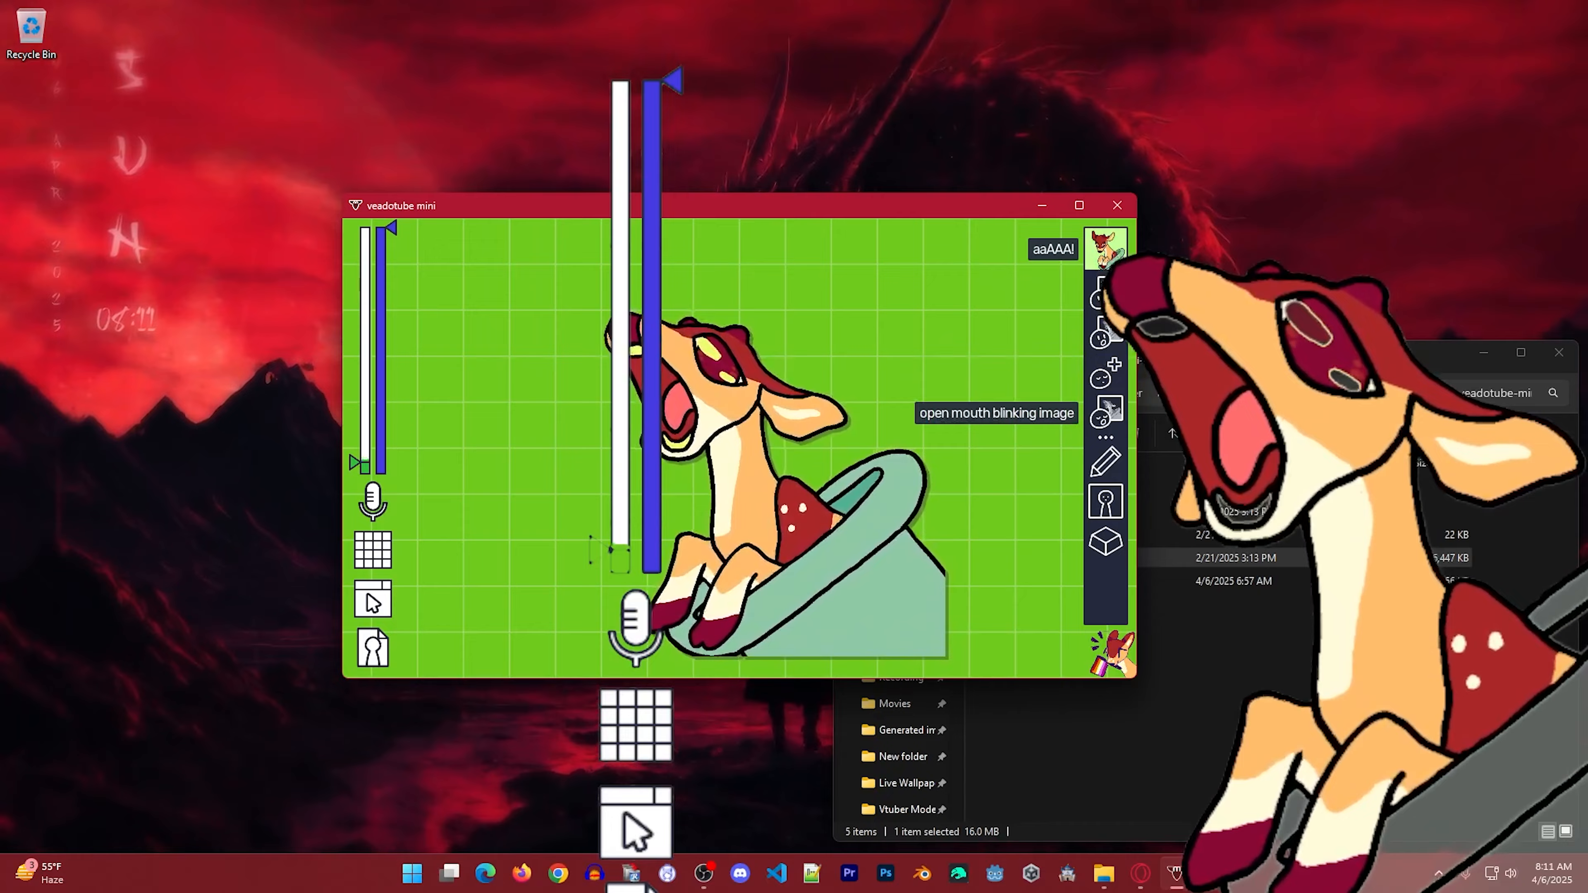
pyautogui.rightClick(1106, 410)
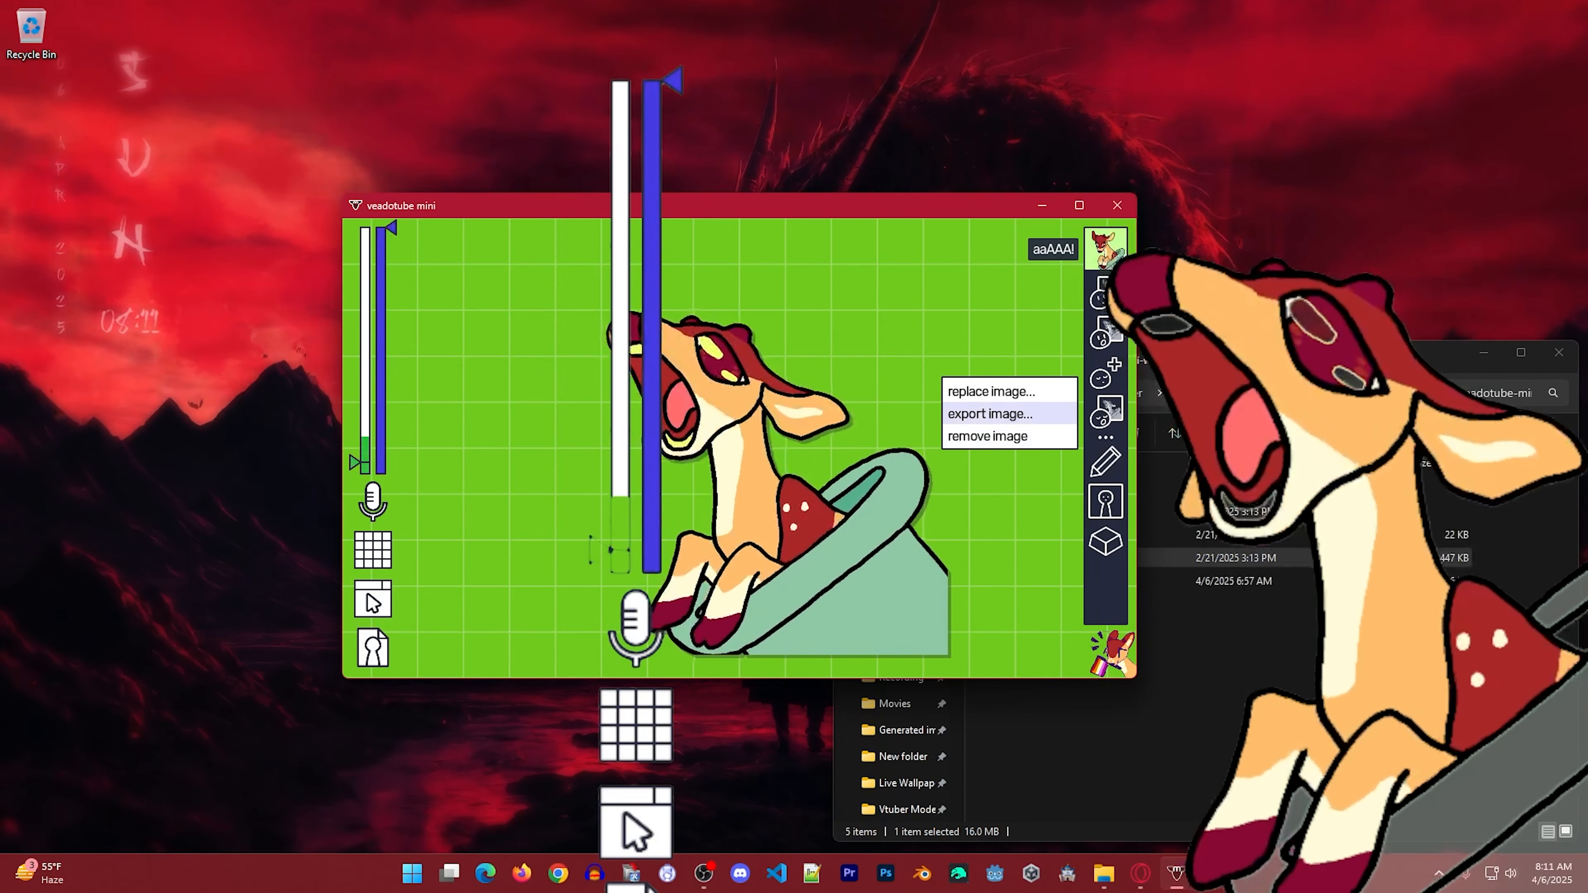
pyautogui.click(1007, 436)
pyautogui.rightClick(1105, 333)
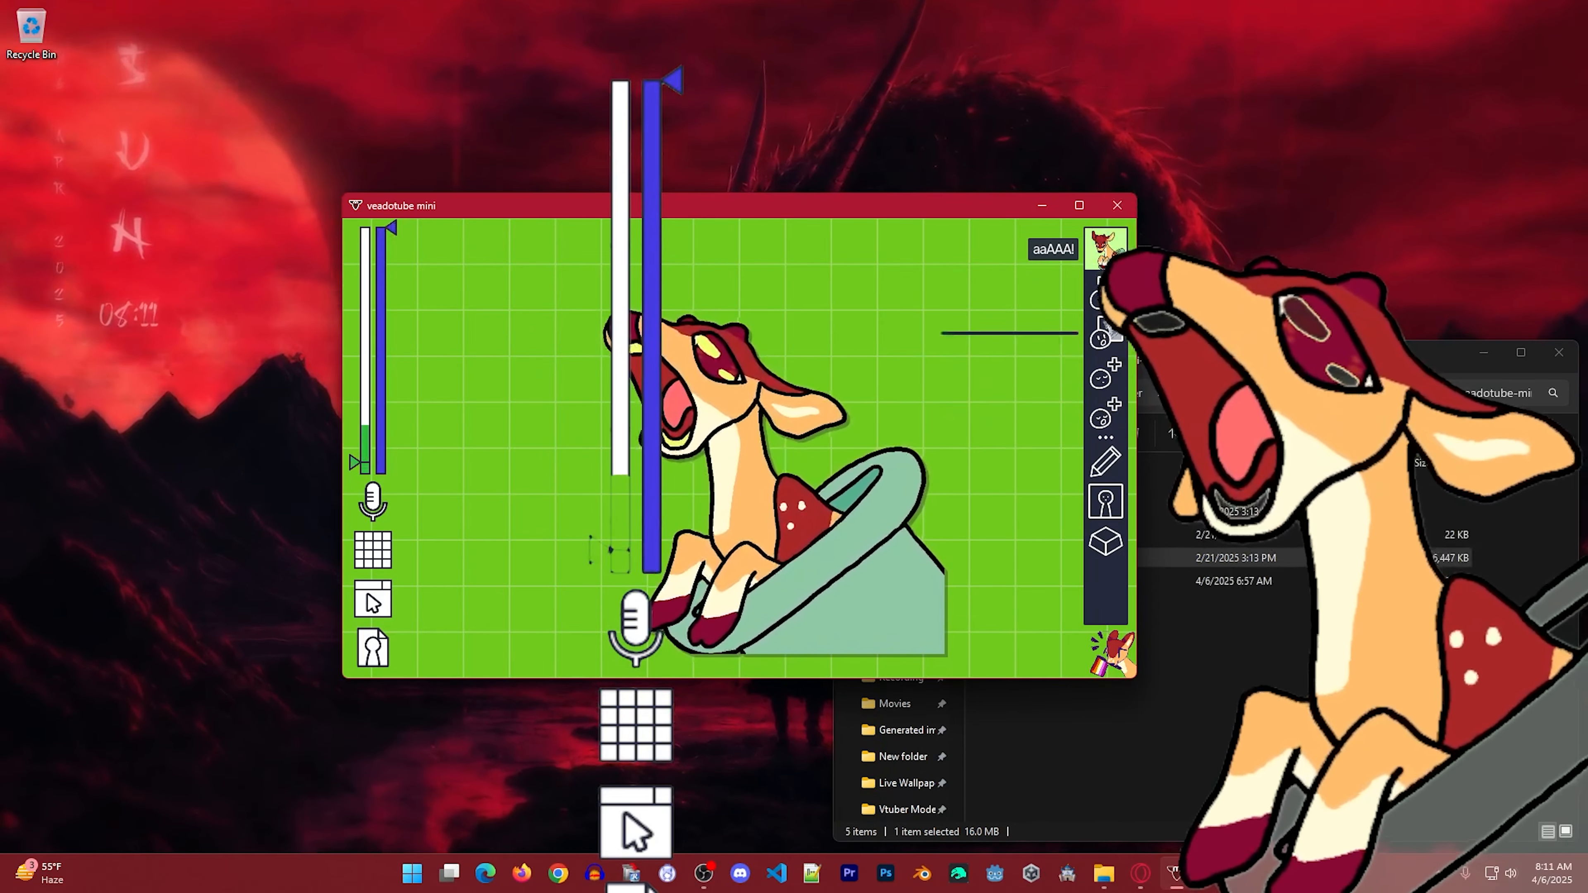
pyautogui.click(1006, 356)
pyautogui.rightClick(1105, 248)
pyautogui.click(1007, 321)
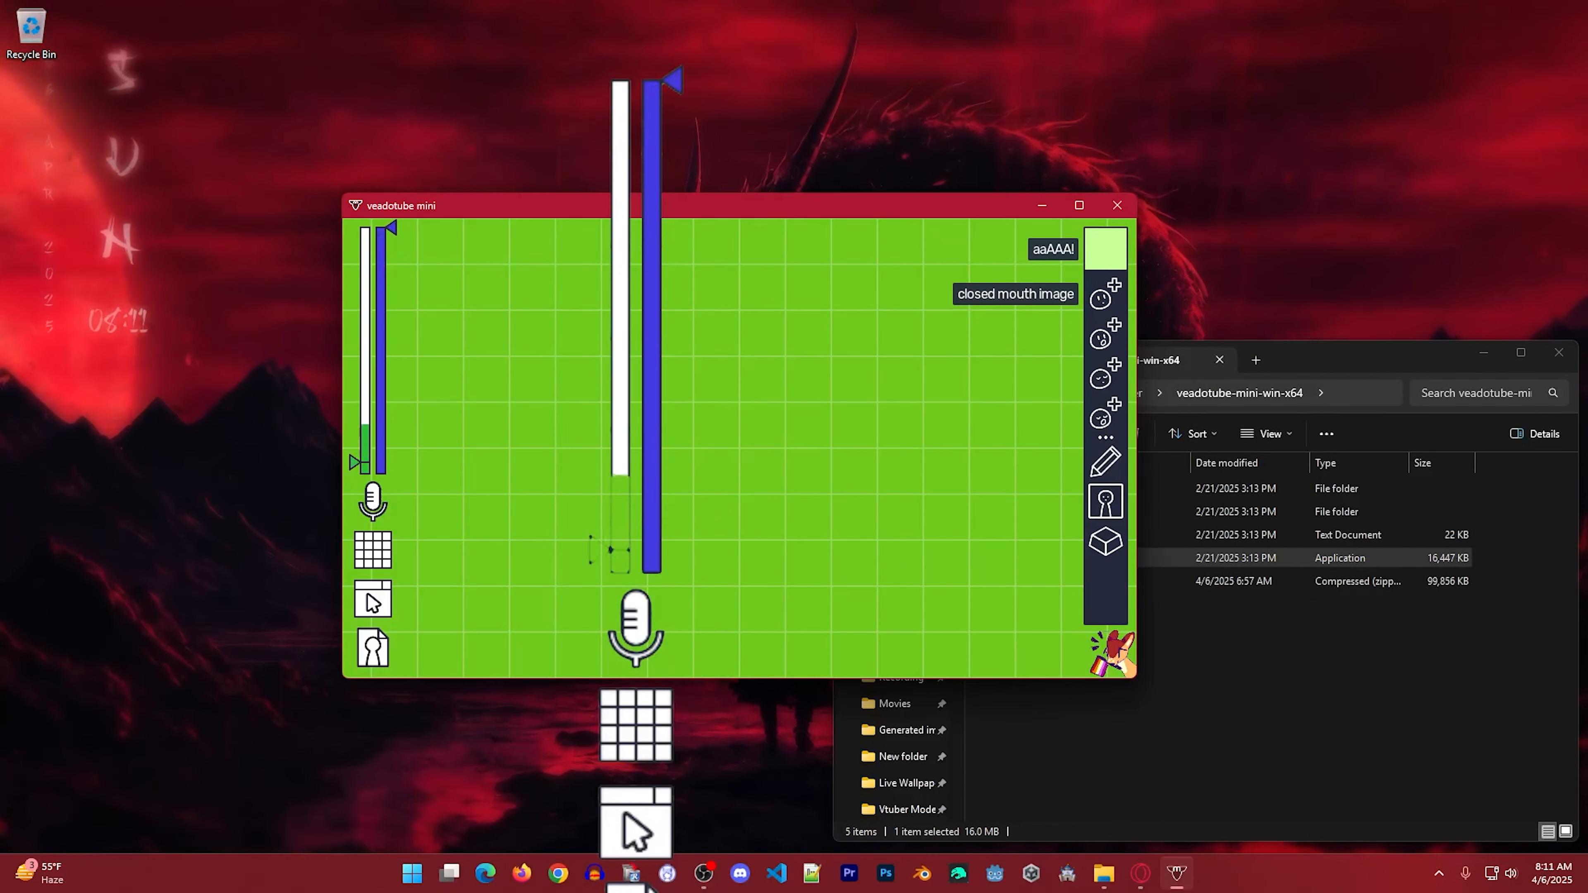
# Load the Smiling picture as the closed mouth image and the second picture in that folder as the open mouth image.
pyautogui.click(1106, 249)
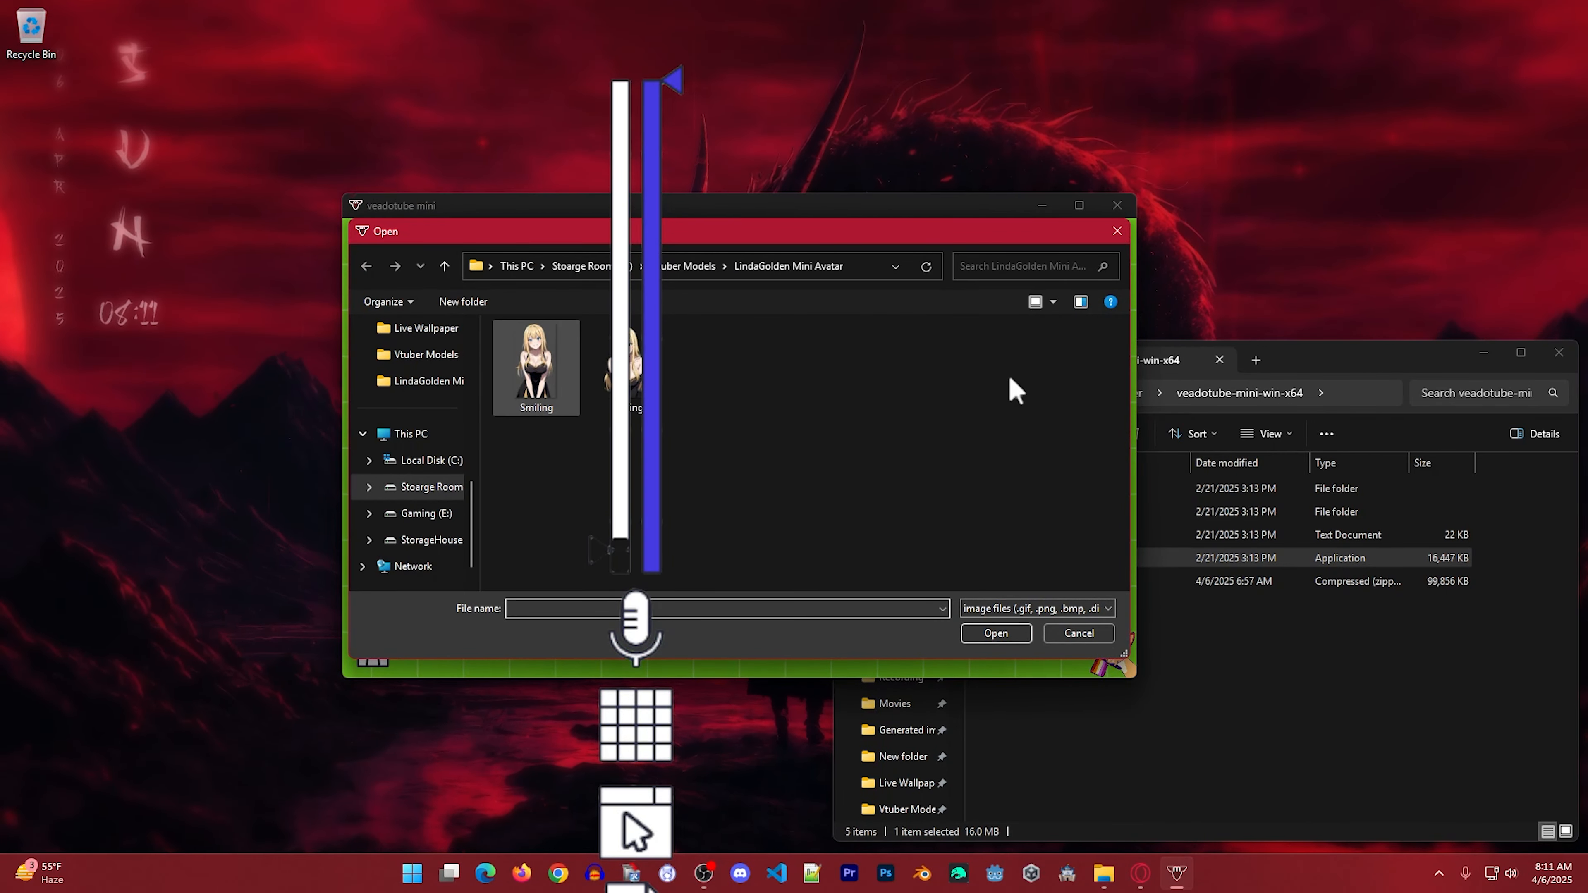
pyautogui.doubleClick(558, 376)
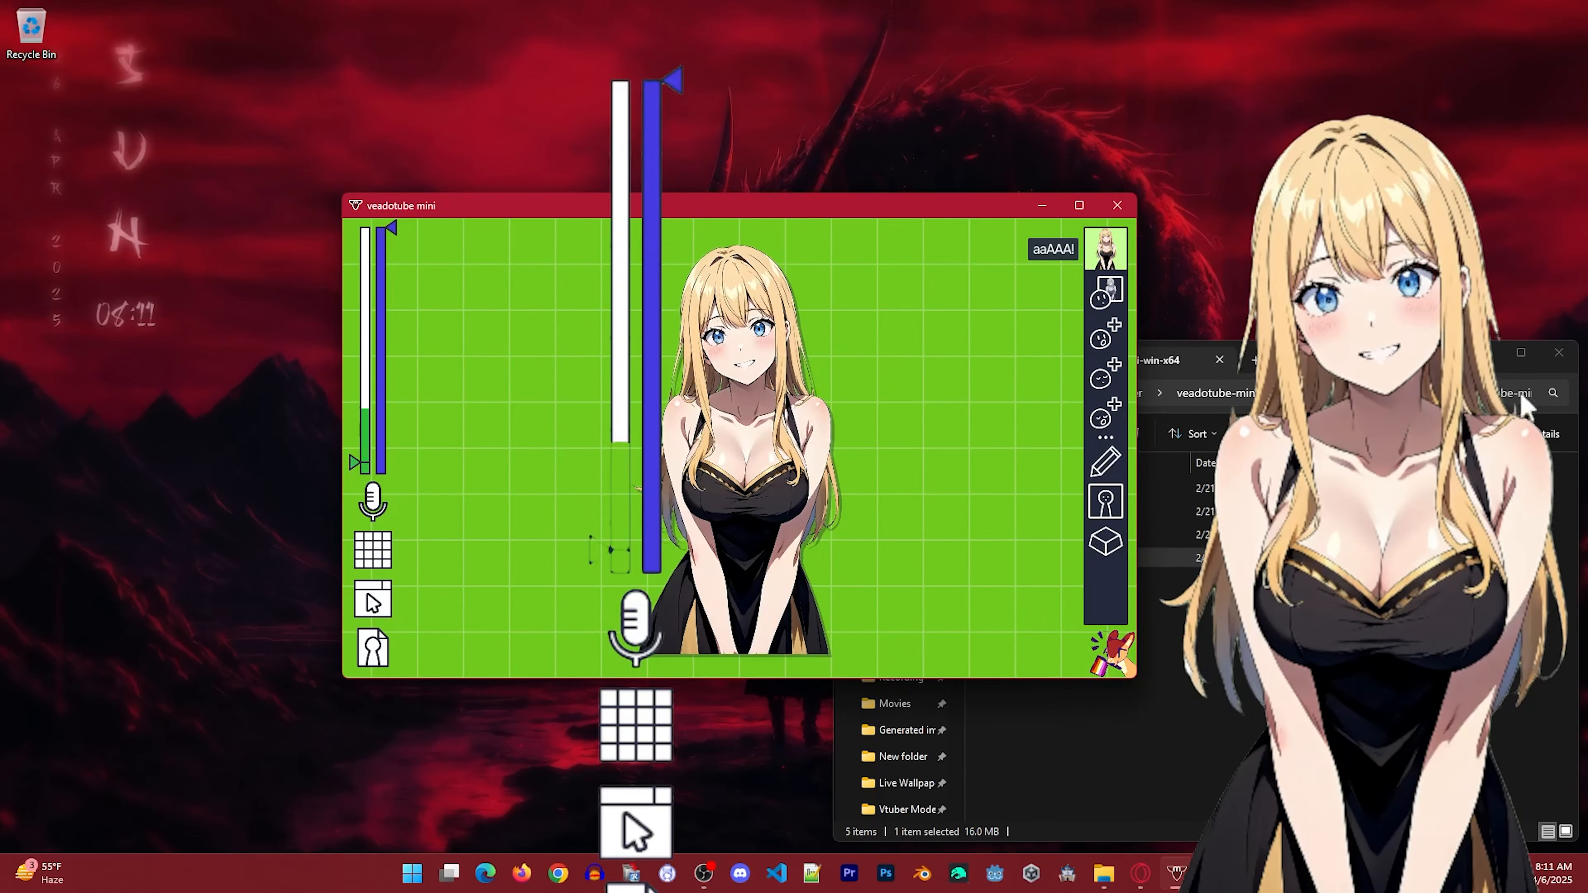
pyautogui.click(1105, 337)
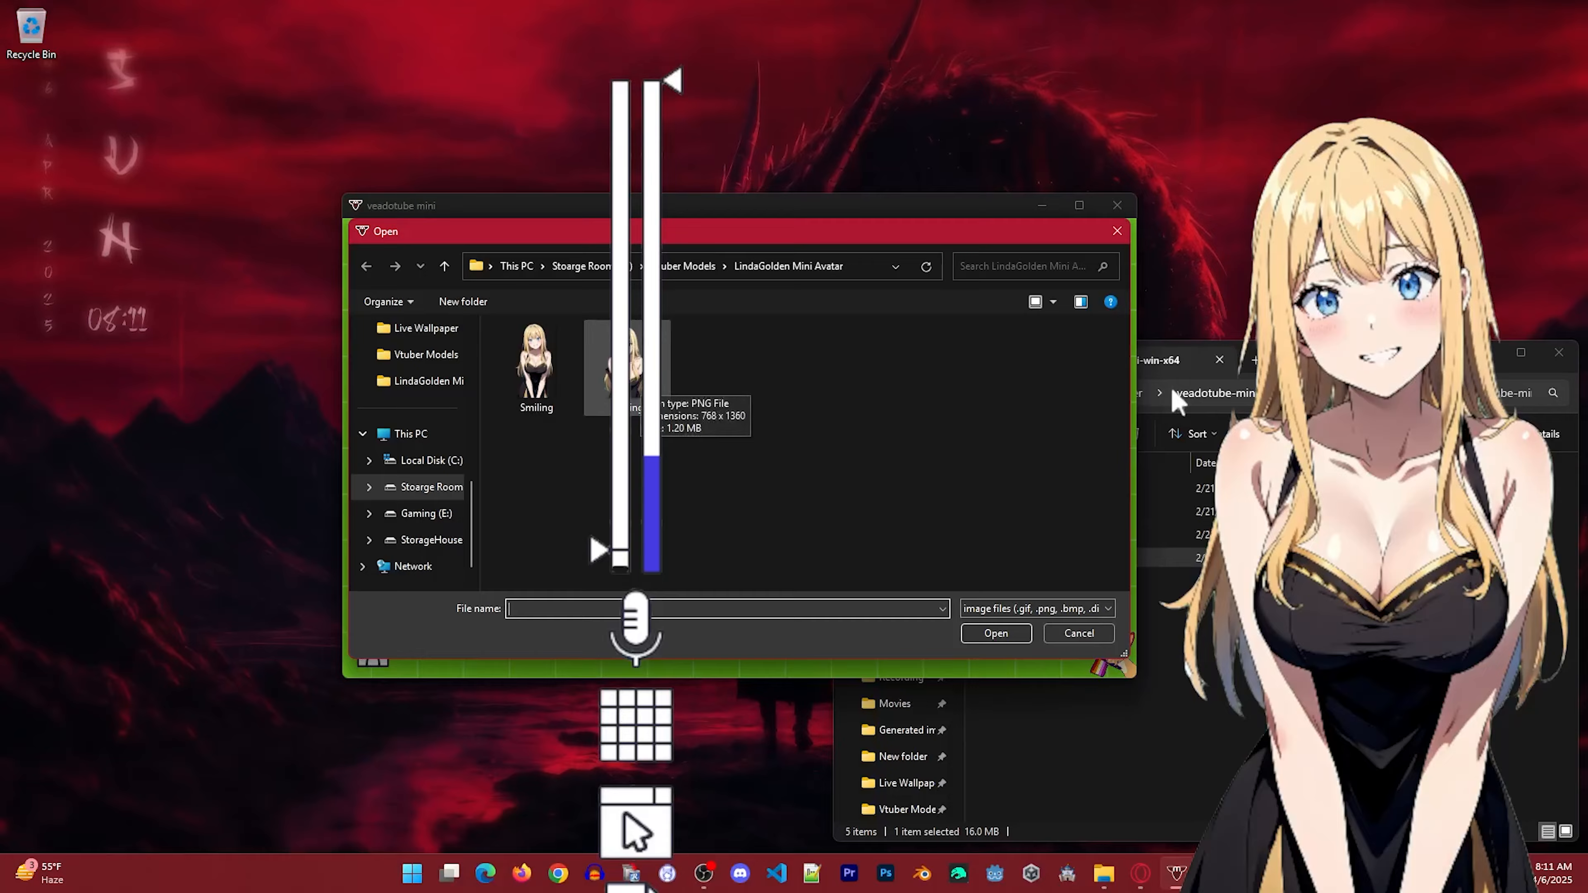
pyautogui.doubleClick(627, 367)
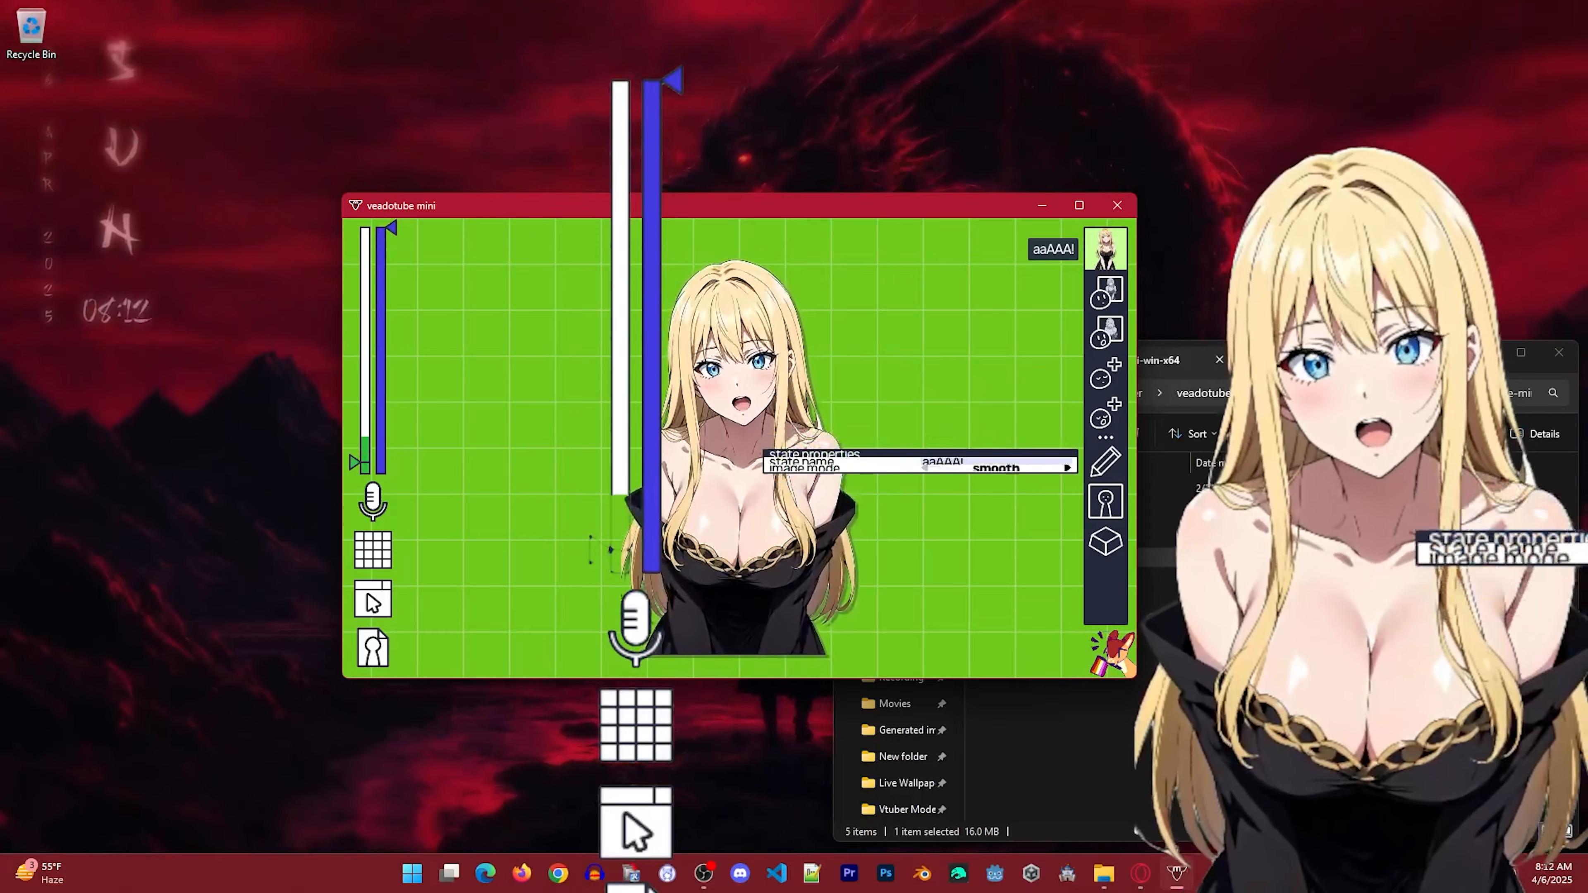
# Replace the avatar's random move effect with a darken effect at 50%, active only during closed mouth.
pyautogui.click(1106, 500)
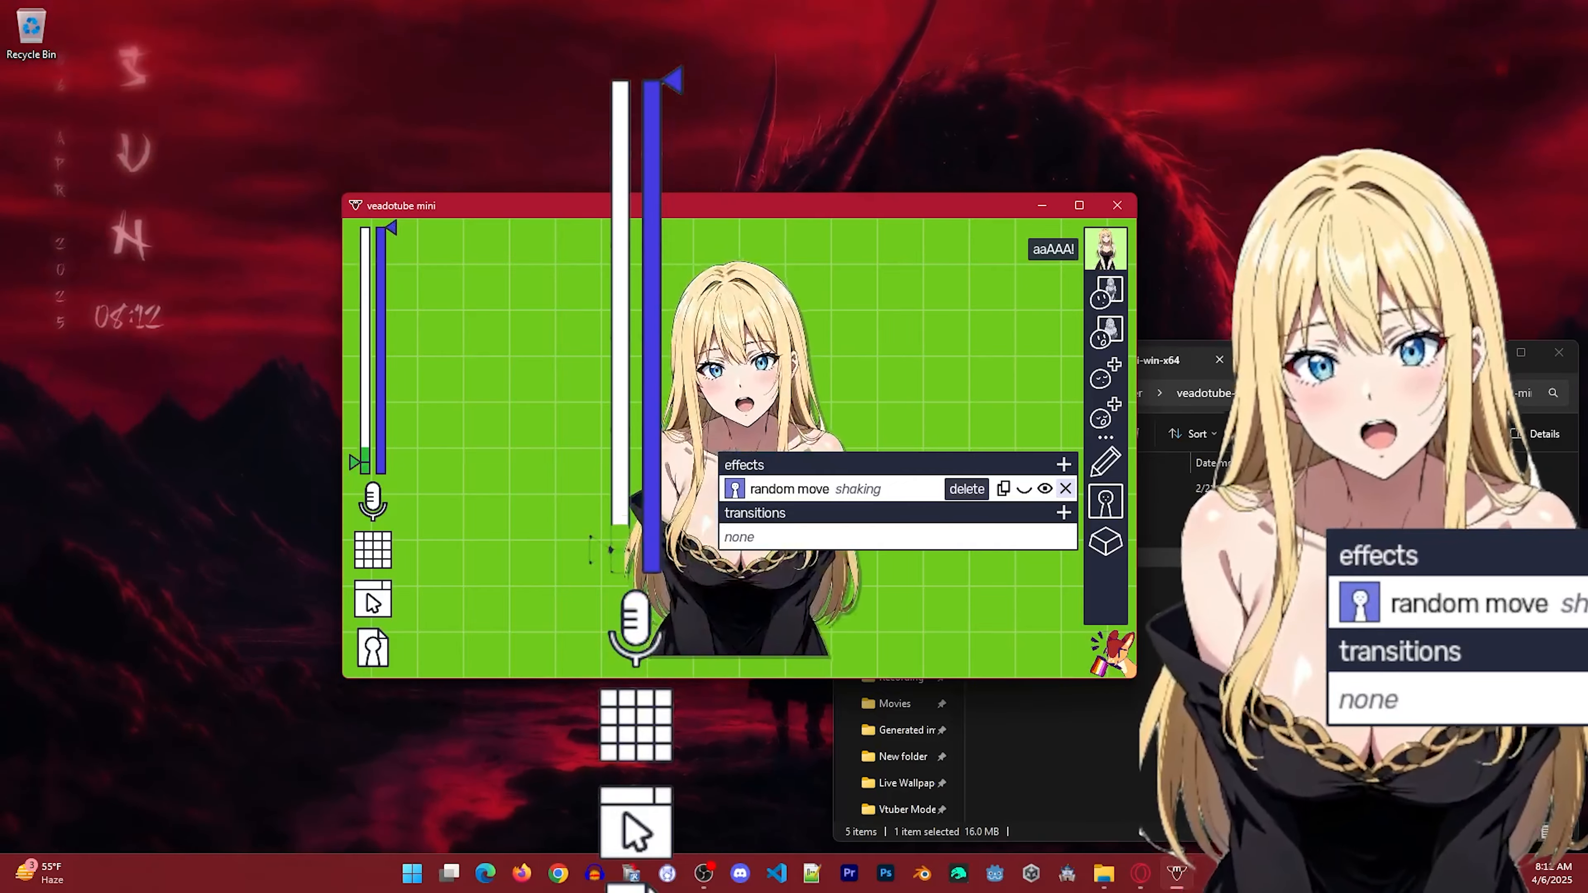
pyautogui.click(1063, 464)
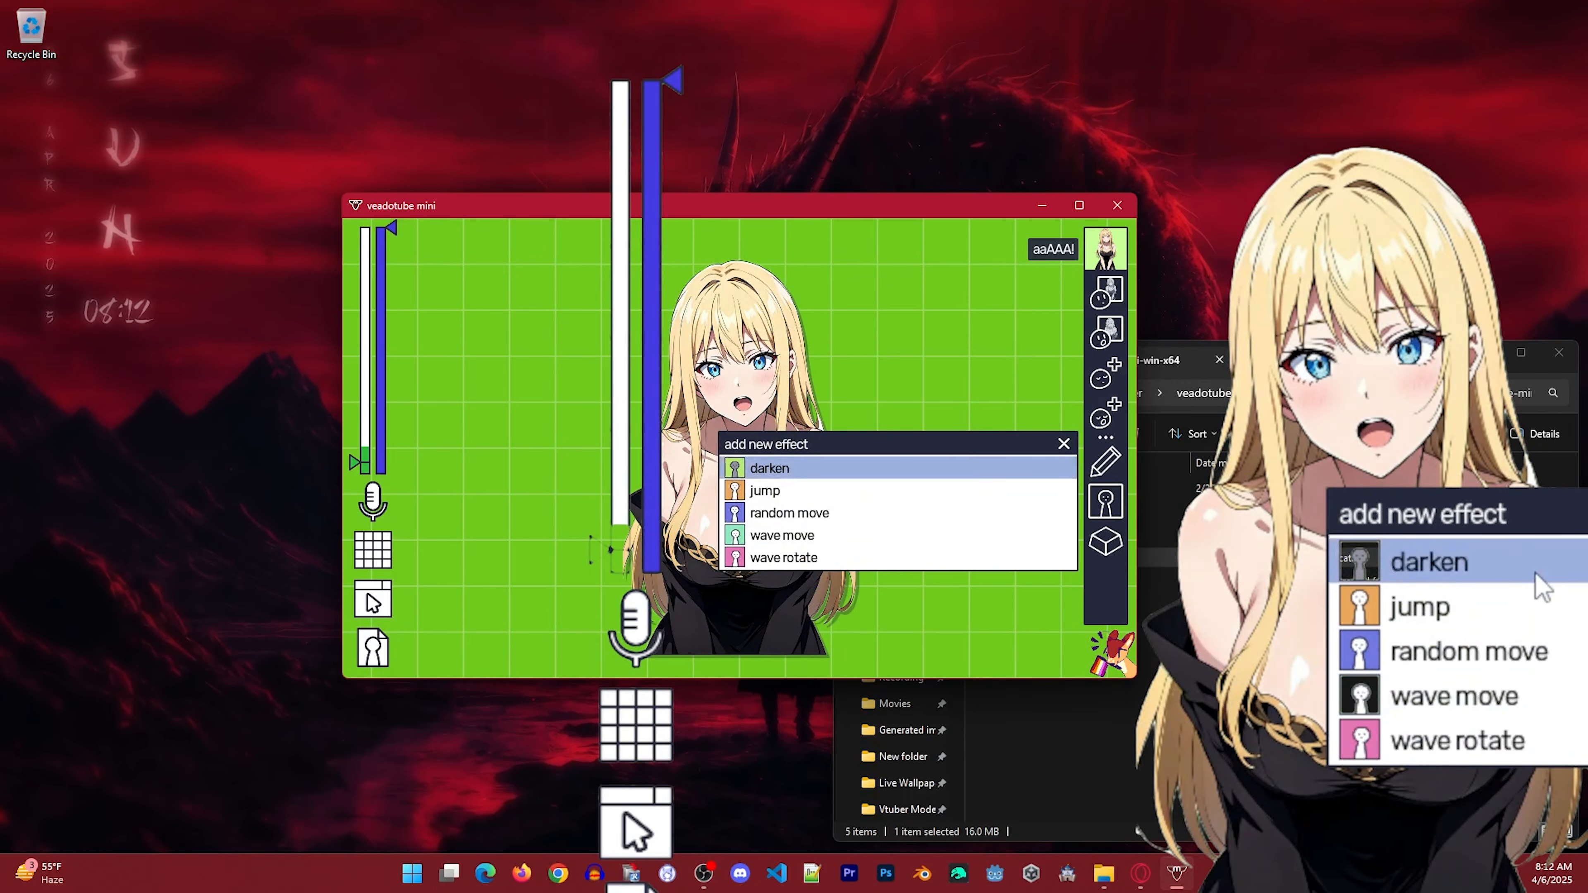
pyautogui.click(826, 468)
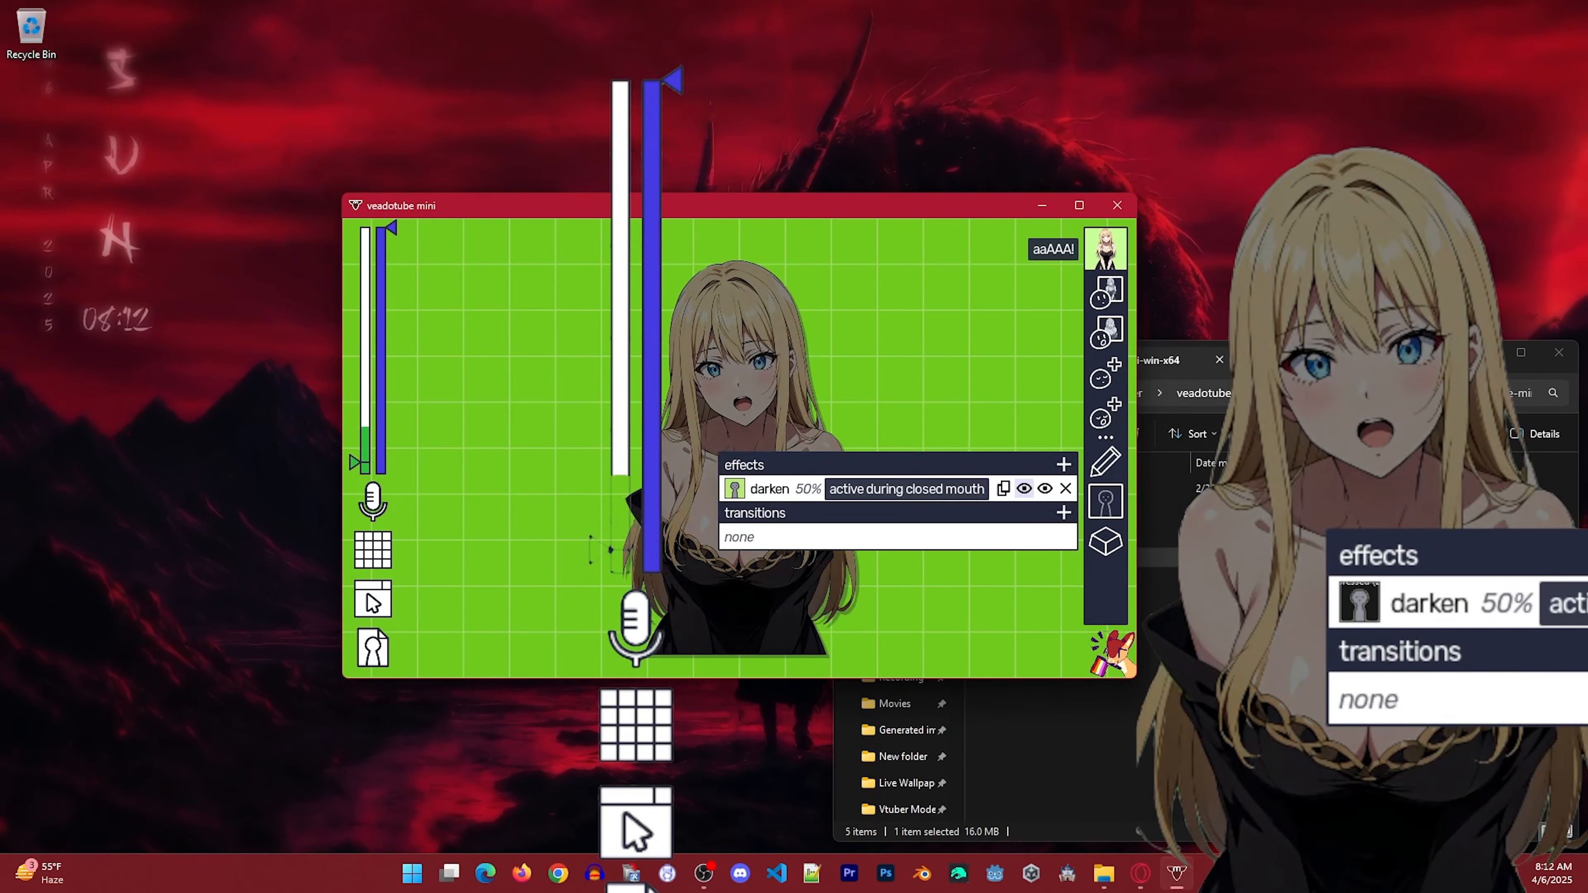
pyautogui.click(1023, 489)
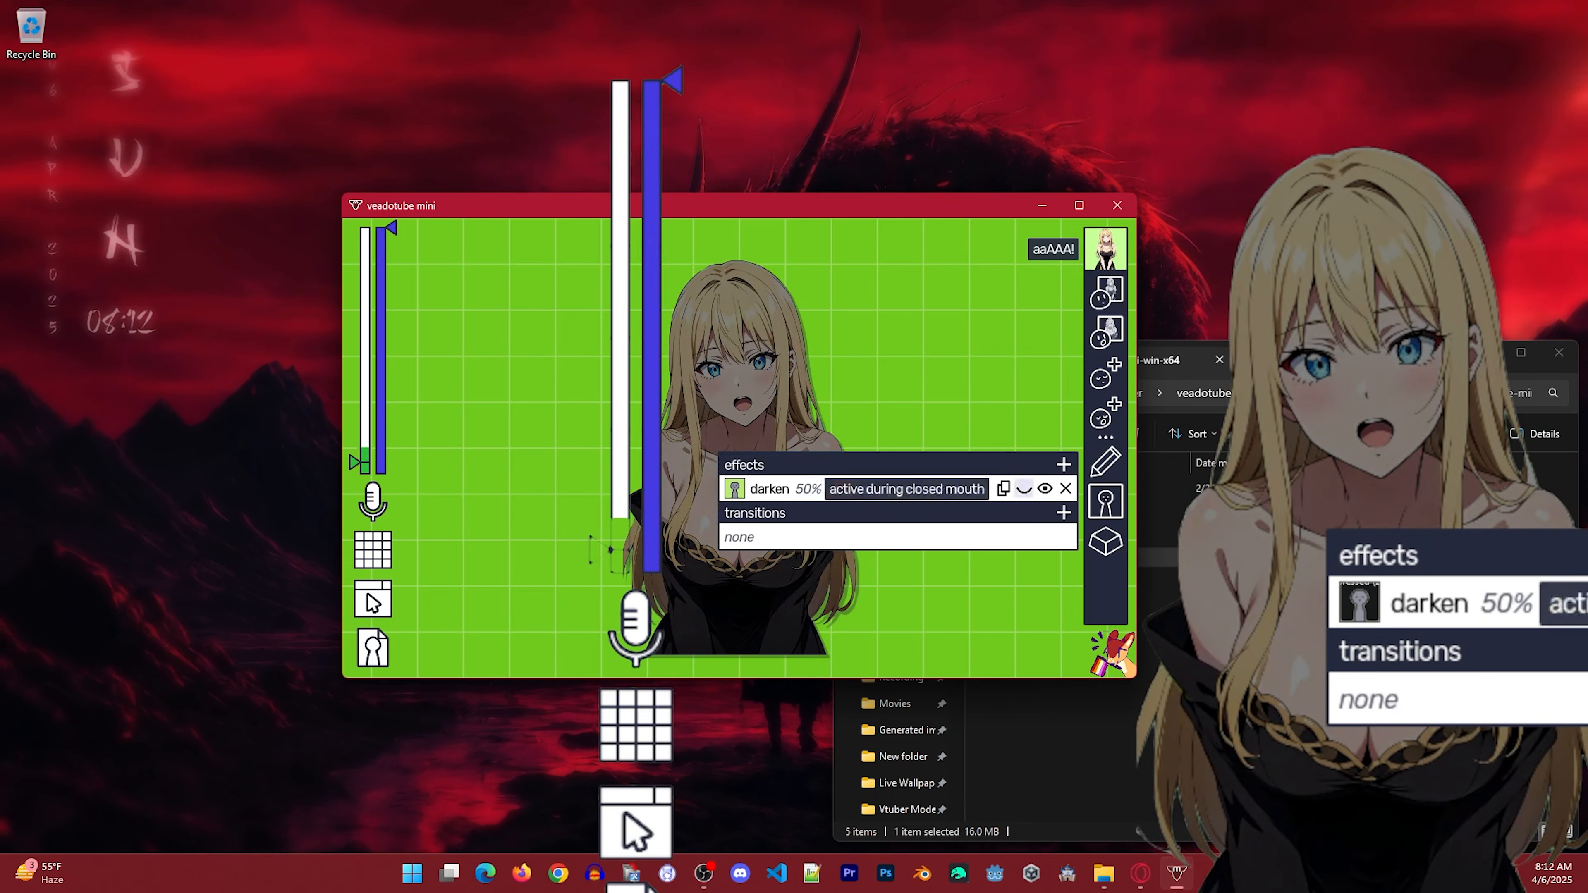
pyautogui.click(1024, 489)
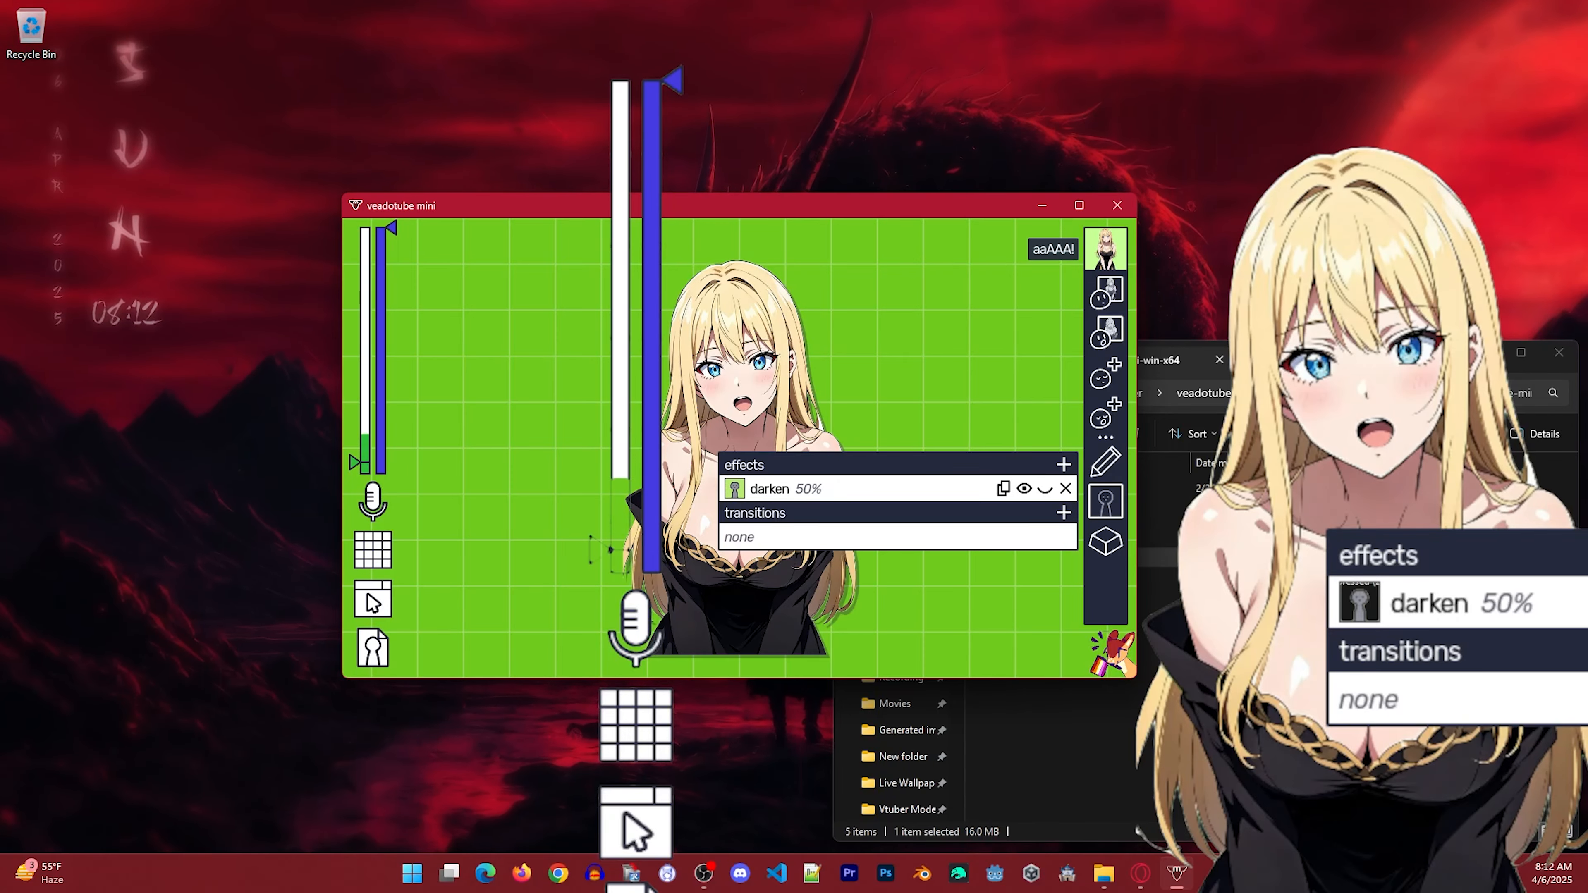
# Add a jump transition with the default preset and a random move effect to the avatar.
pyautogui.click(1064, 513)
pyautogui.click(900, 515)
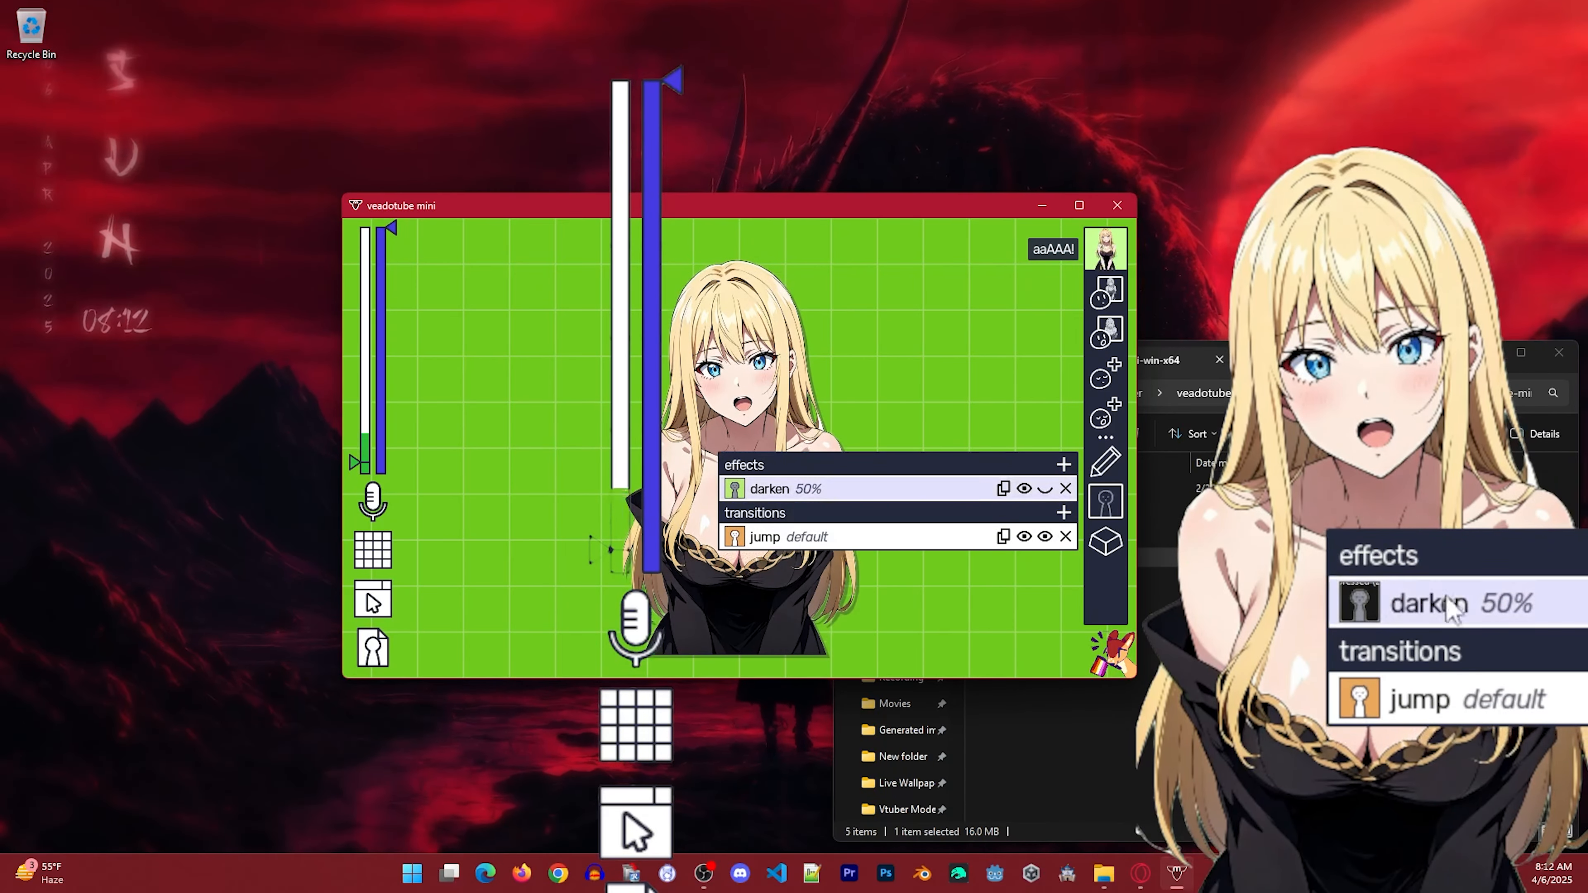
pyautogui.click(1063, 464)
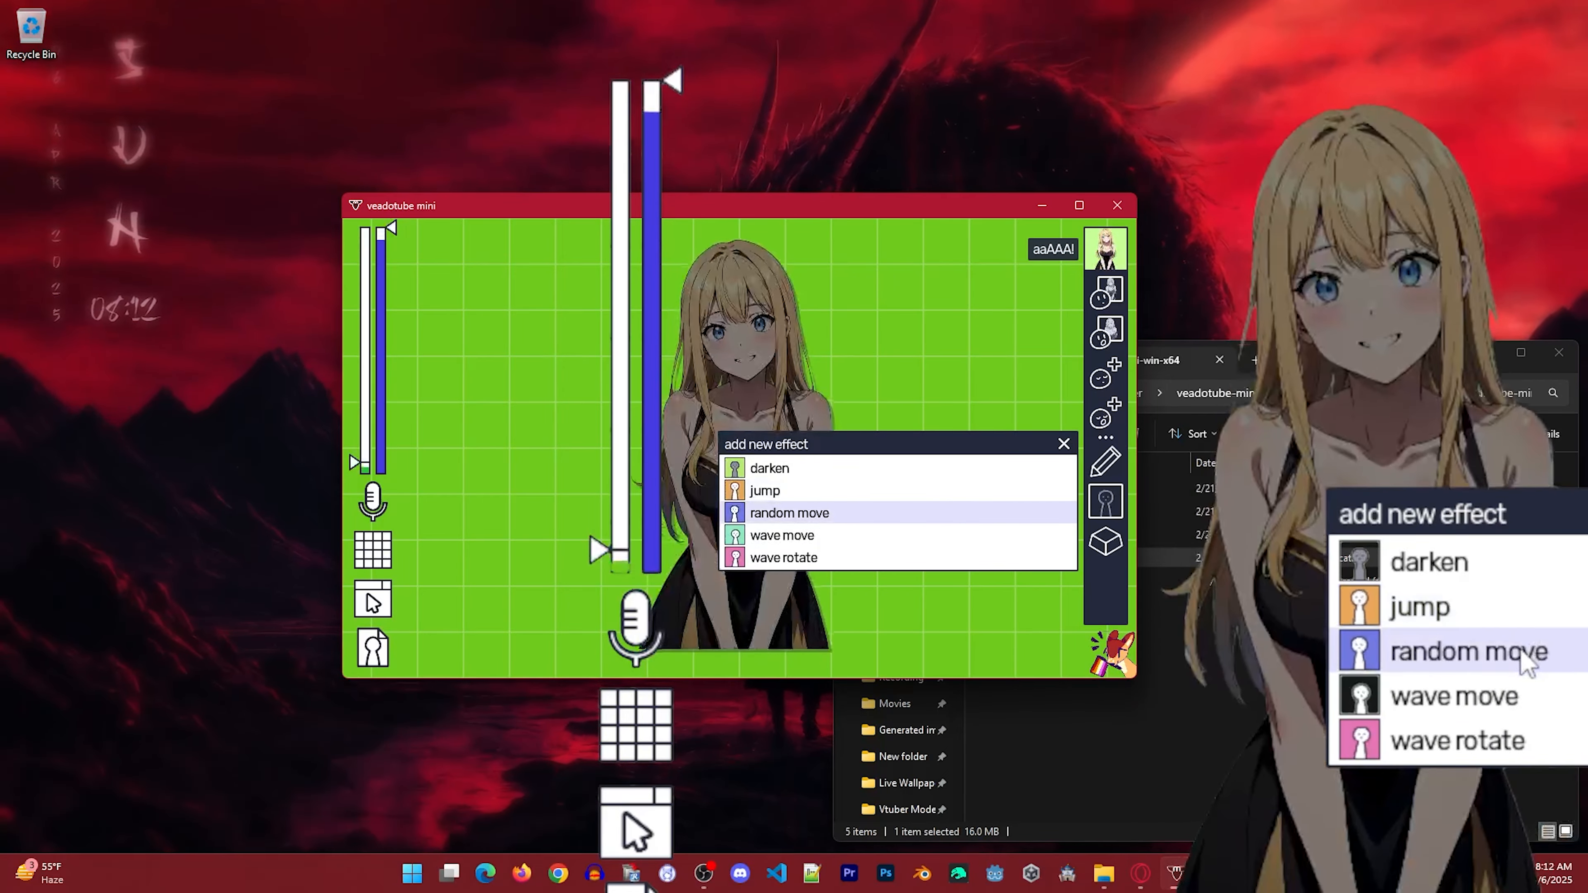
pyautogui.click(806, 512)
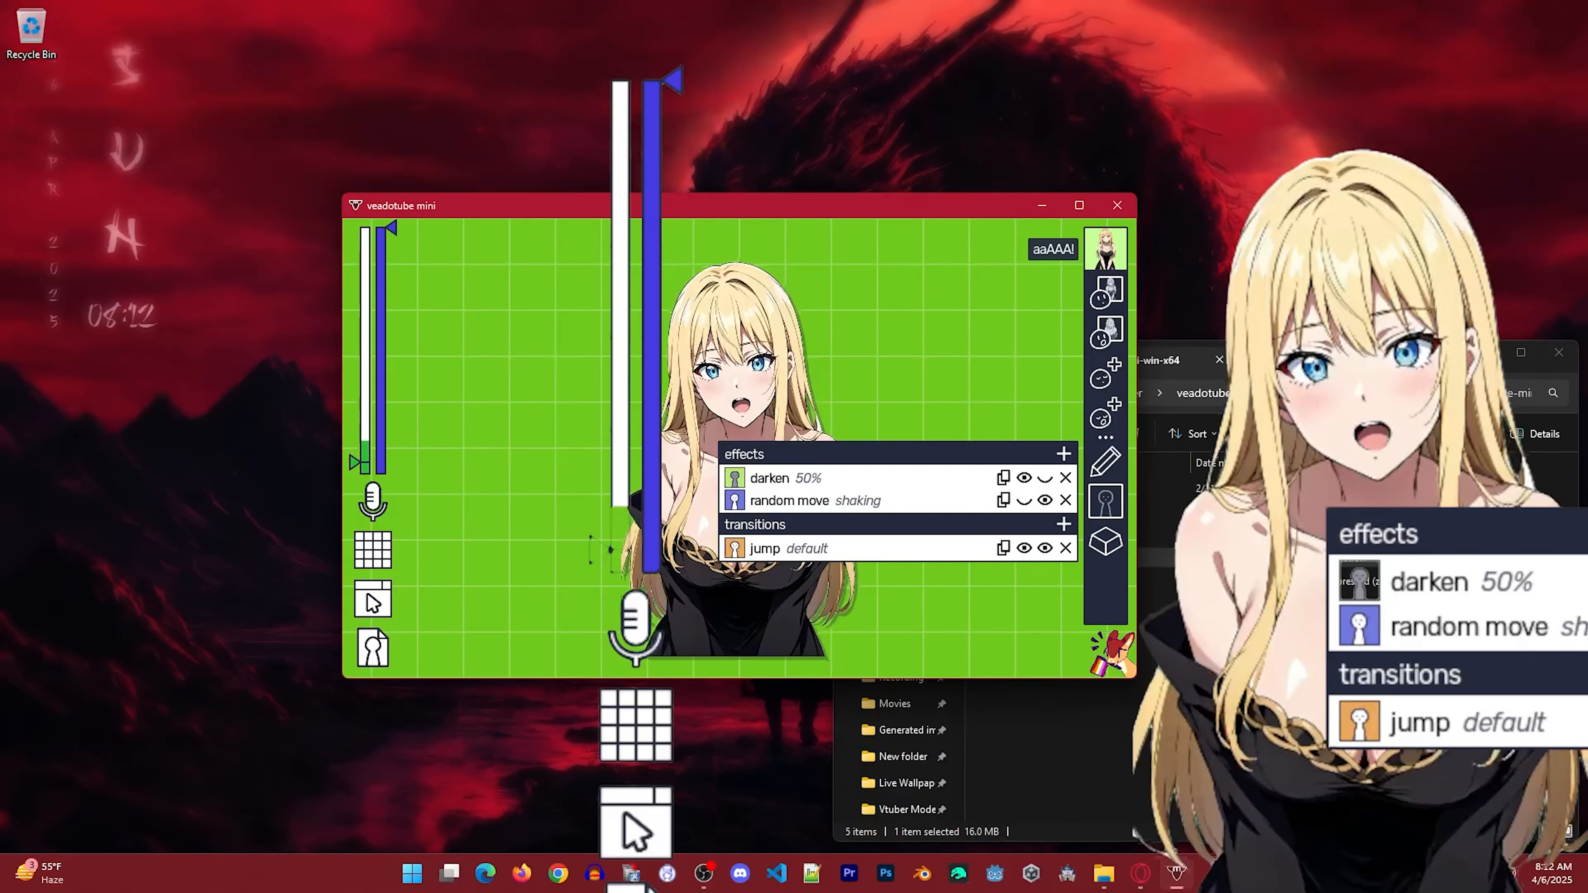
# Set the random move effect's amount to 2% and close the effects settings.
pyautogui.click(901, 501)
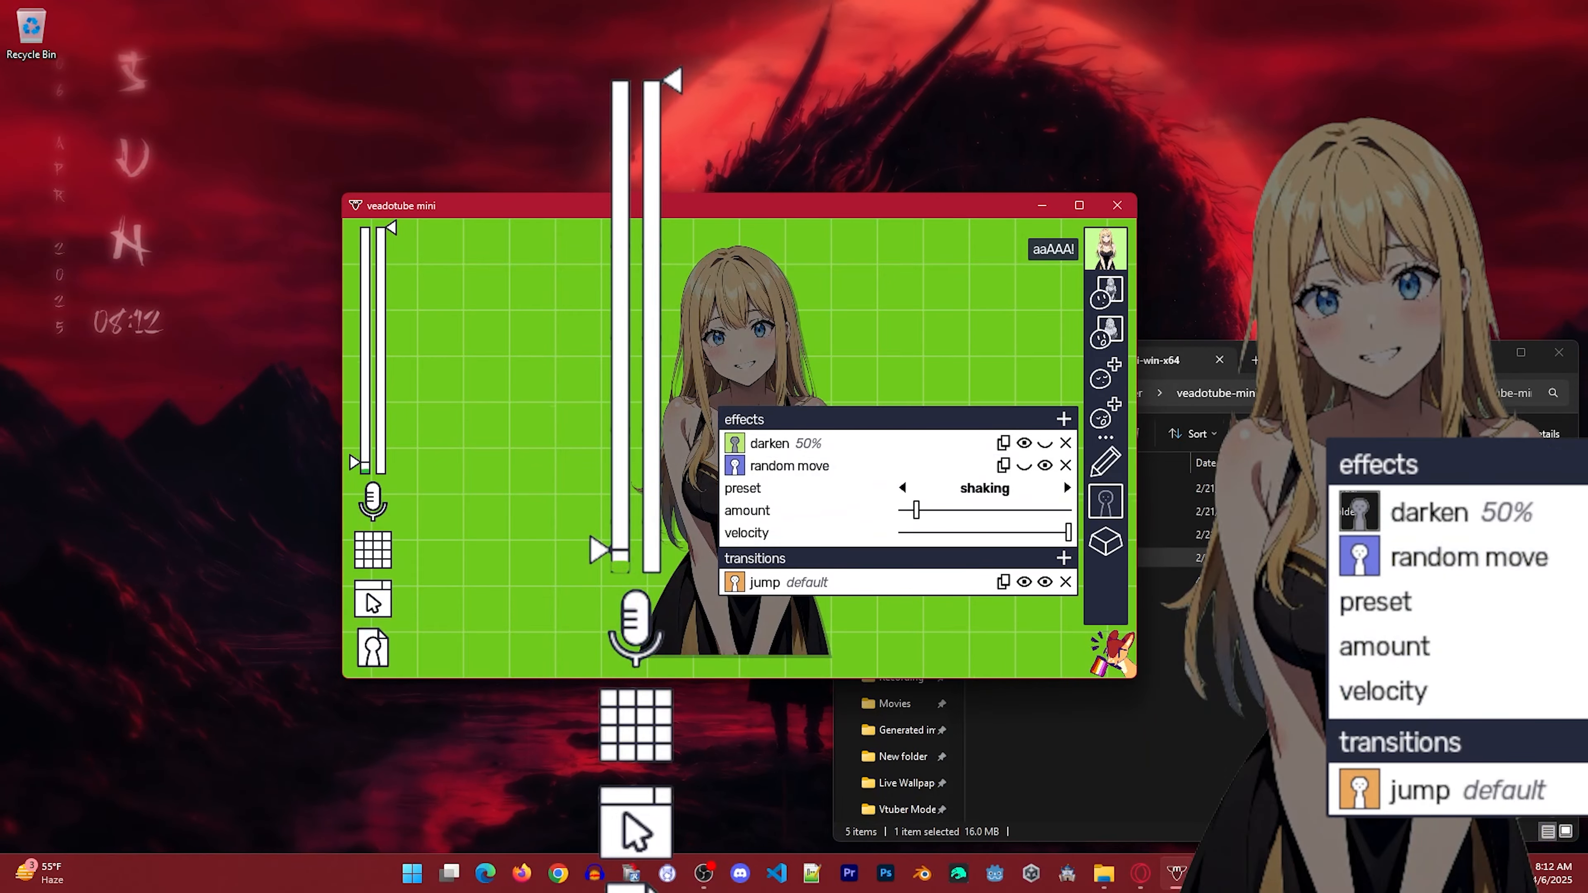
pyautogui.moveTo(916, 510); pyautogui.dragTo(905, 510)
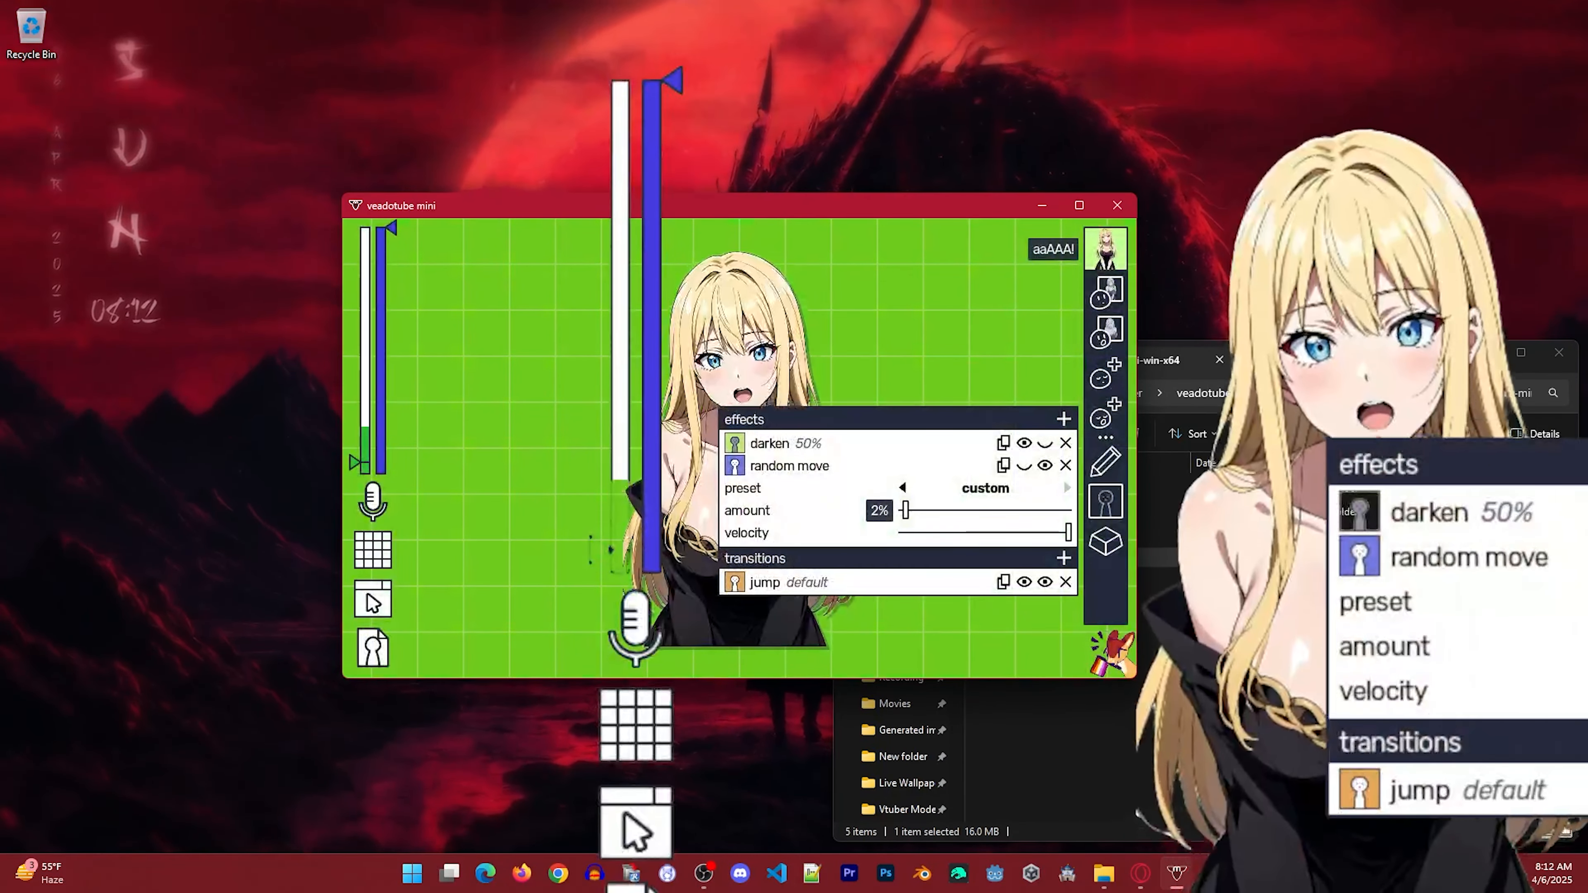
pyautogui.click(975, 362)
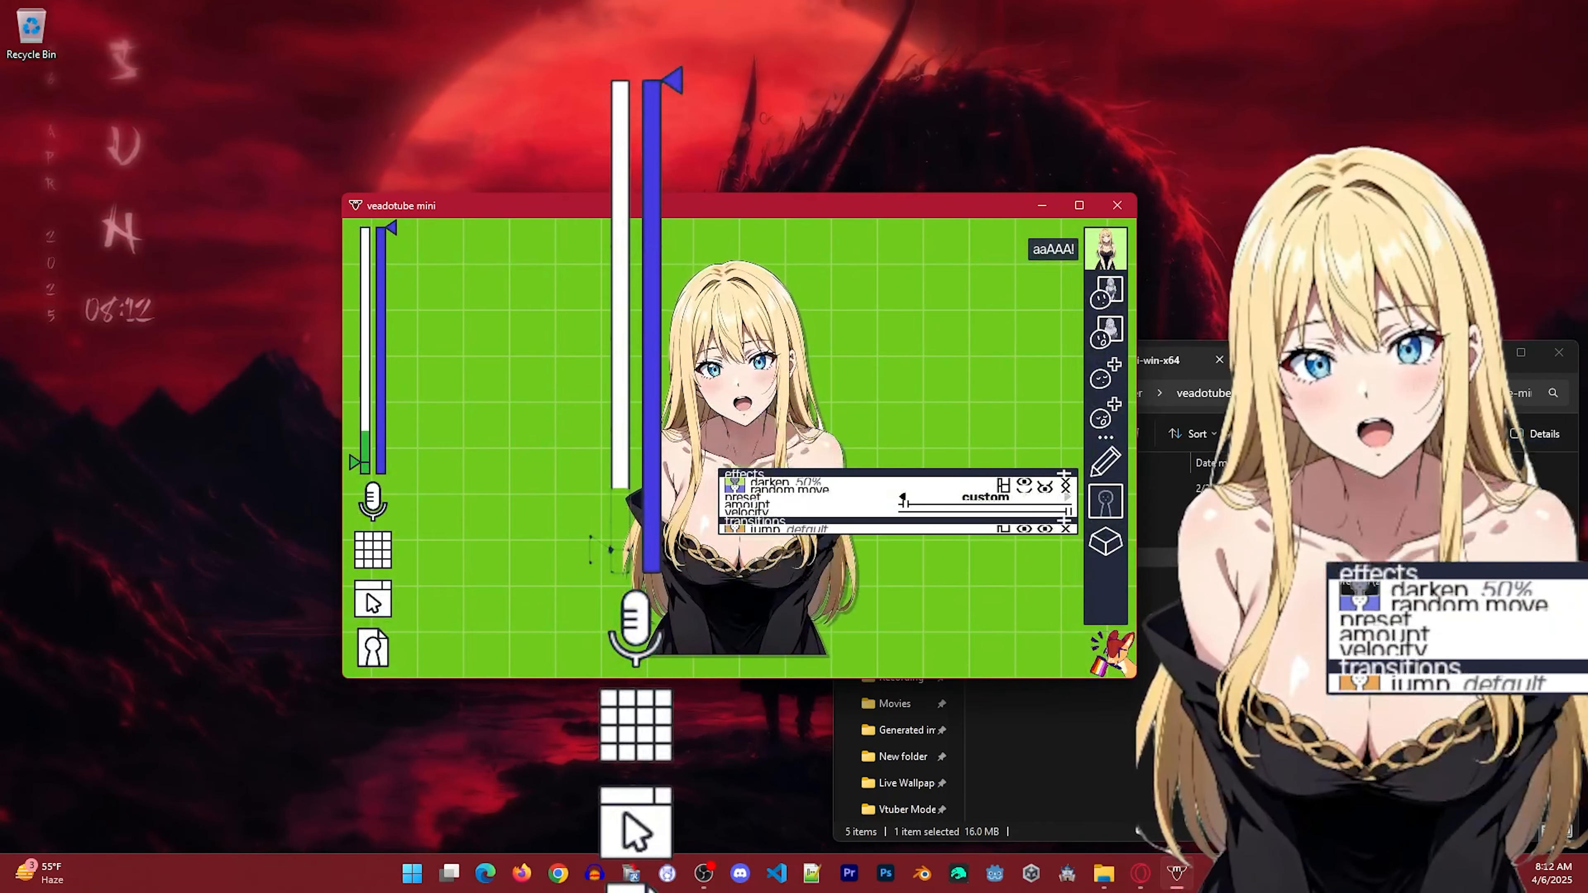
pyautogui.click(975, 363)
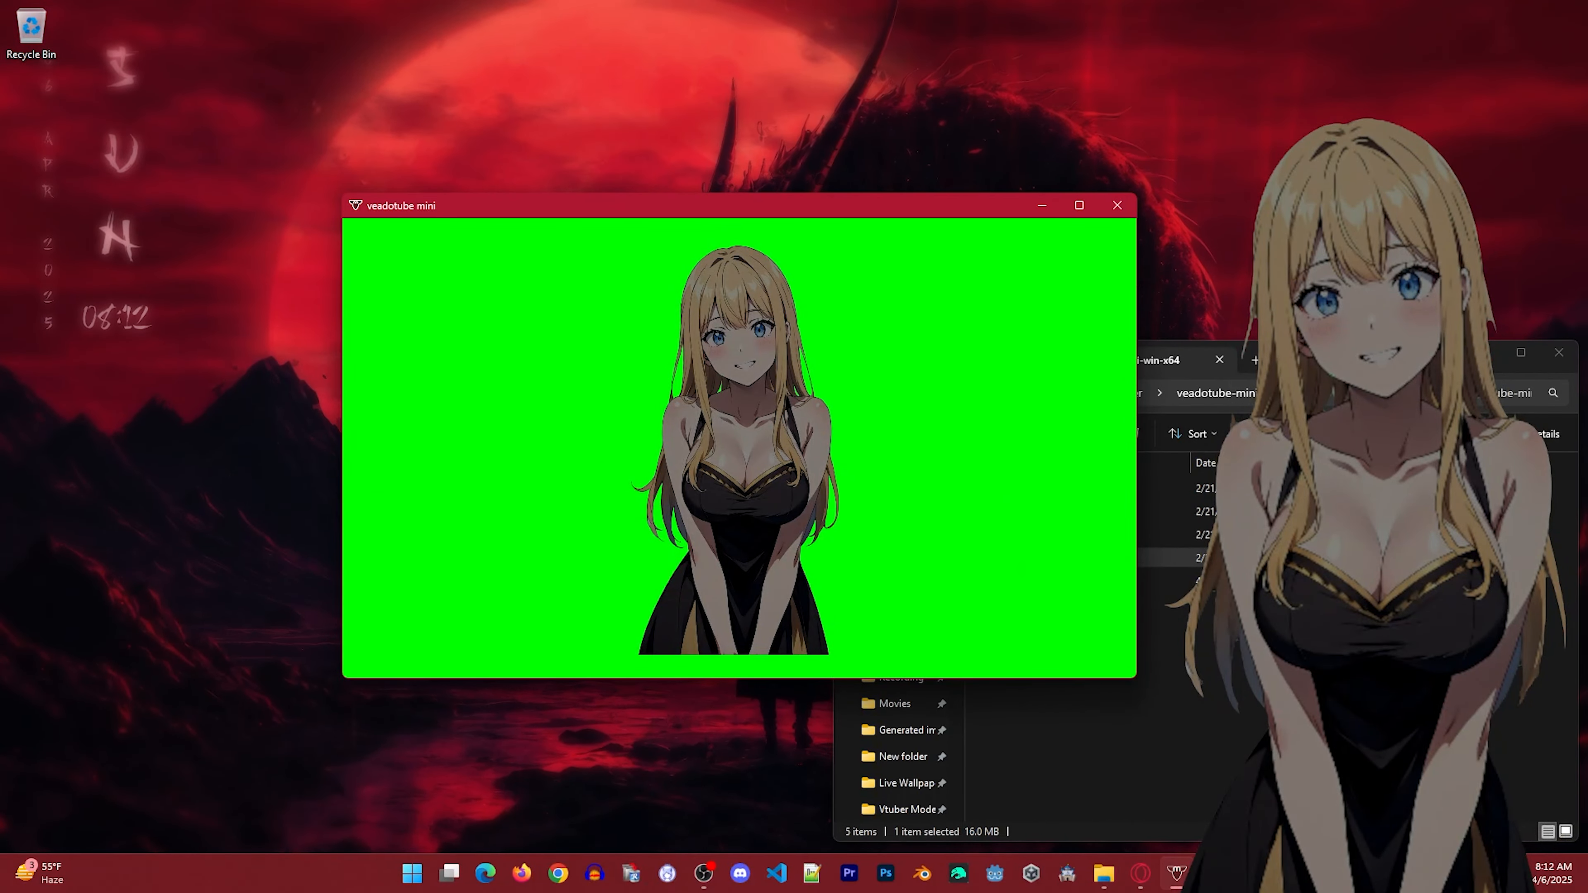
pyautogui.click(749, 447)
pyautogui.click(748, 447)
pyautogui.click(749, 447)
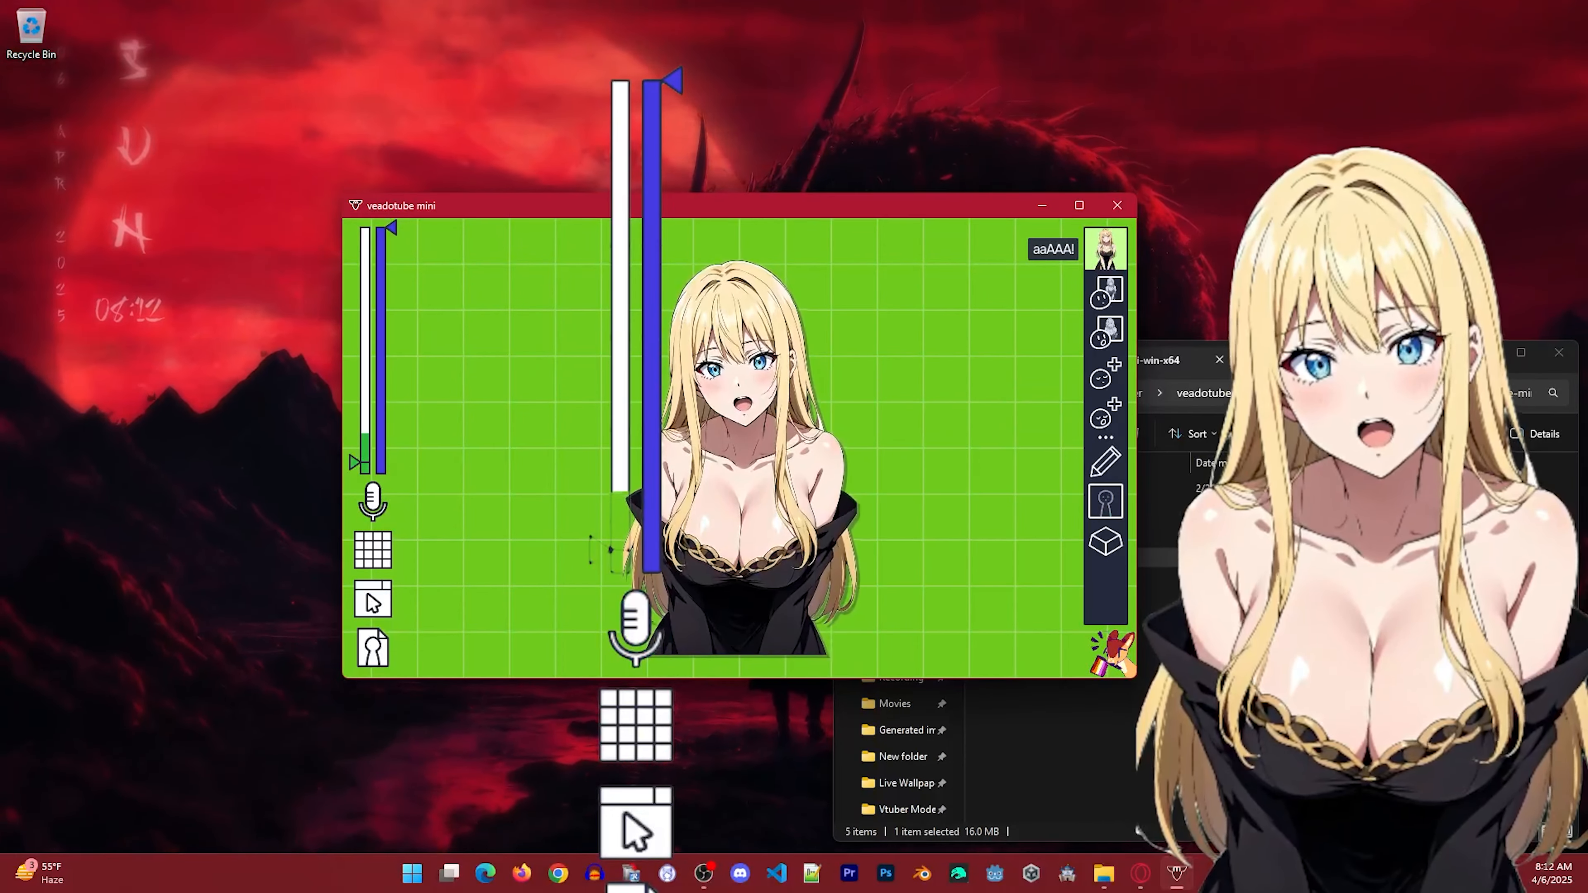
pyautogui.click(925, 444)
pyautogui.click(1105, 501)
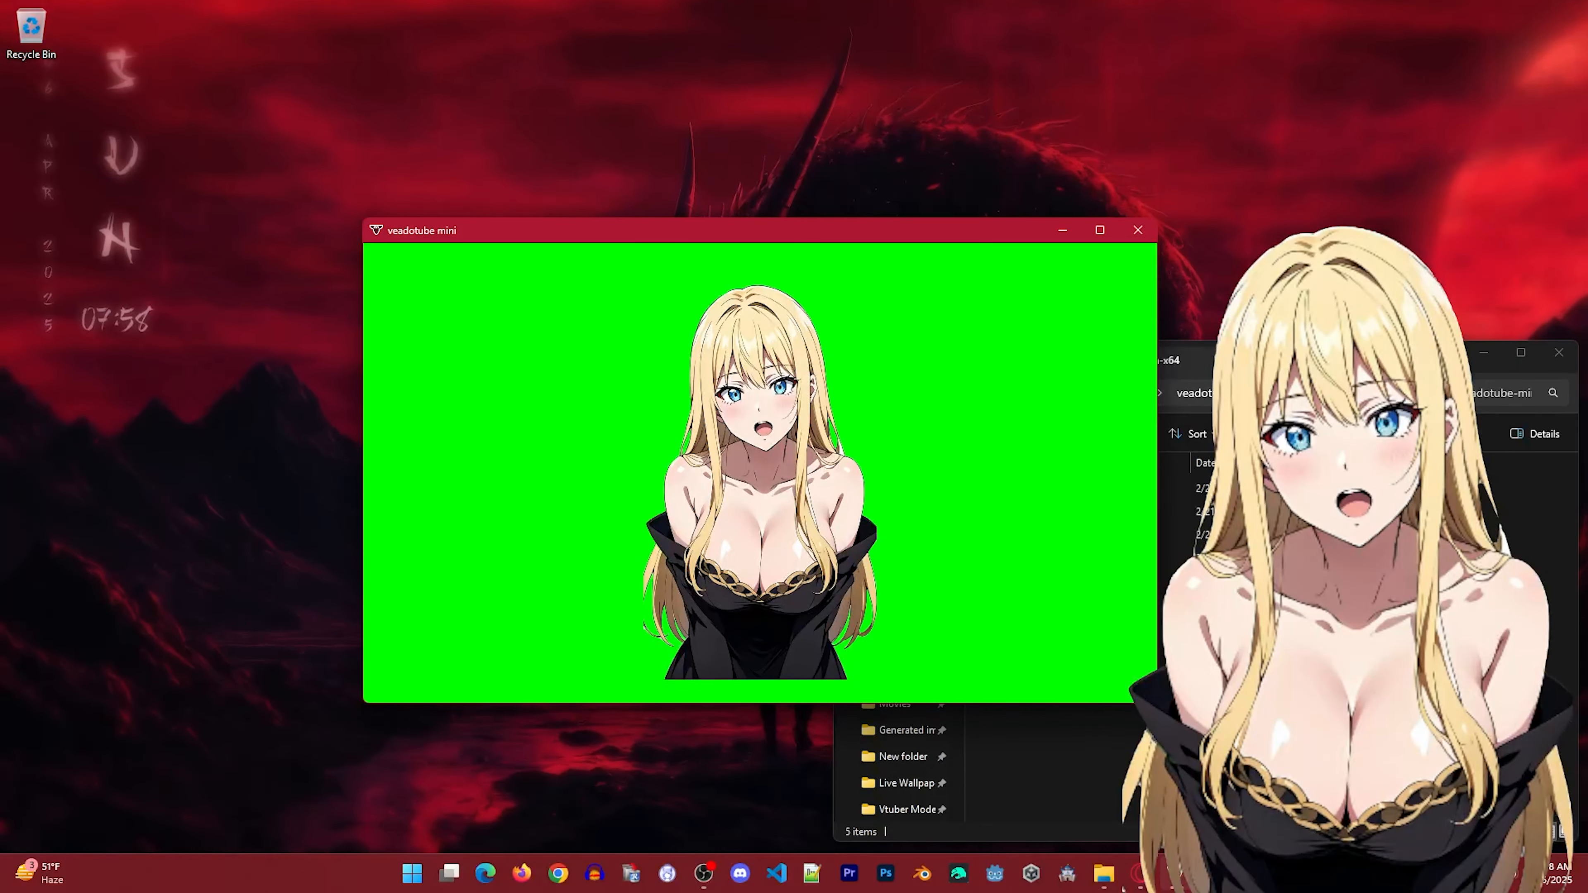
# Switch to OBS with the veadotube mini window minimized and delete the existing Game Capture source from the scene.
pyautogui.moveTo(1587, 169); pyautogui.dragTo(827, 157)
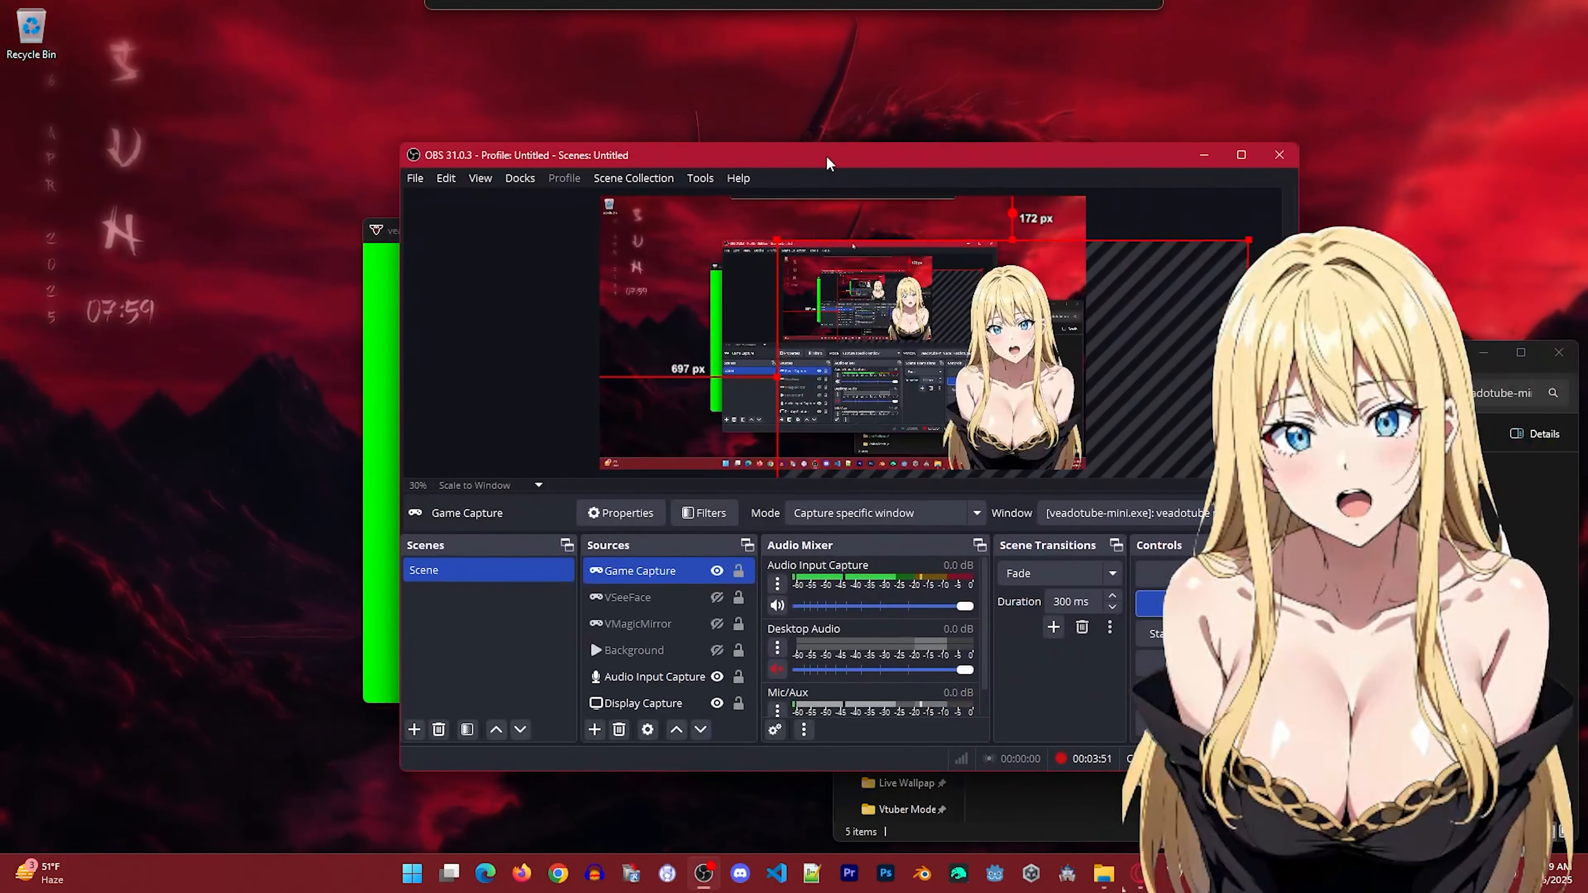
pyautogui.moveTo(383, 232); pyautogui.dragTo(249, 227)
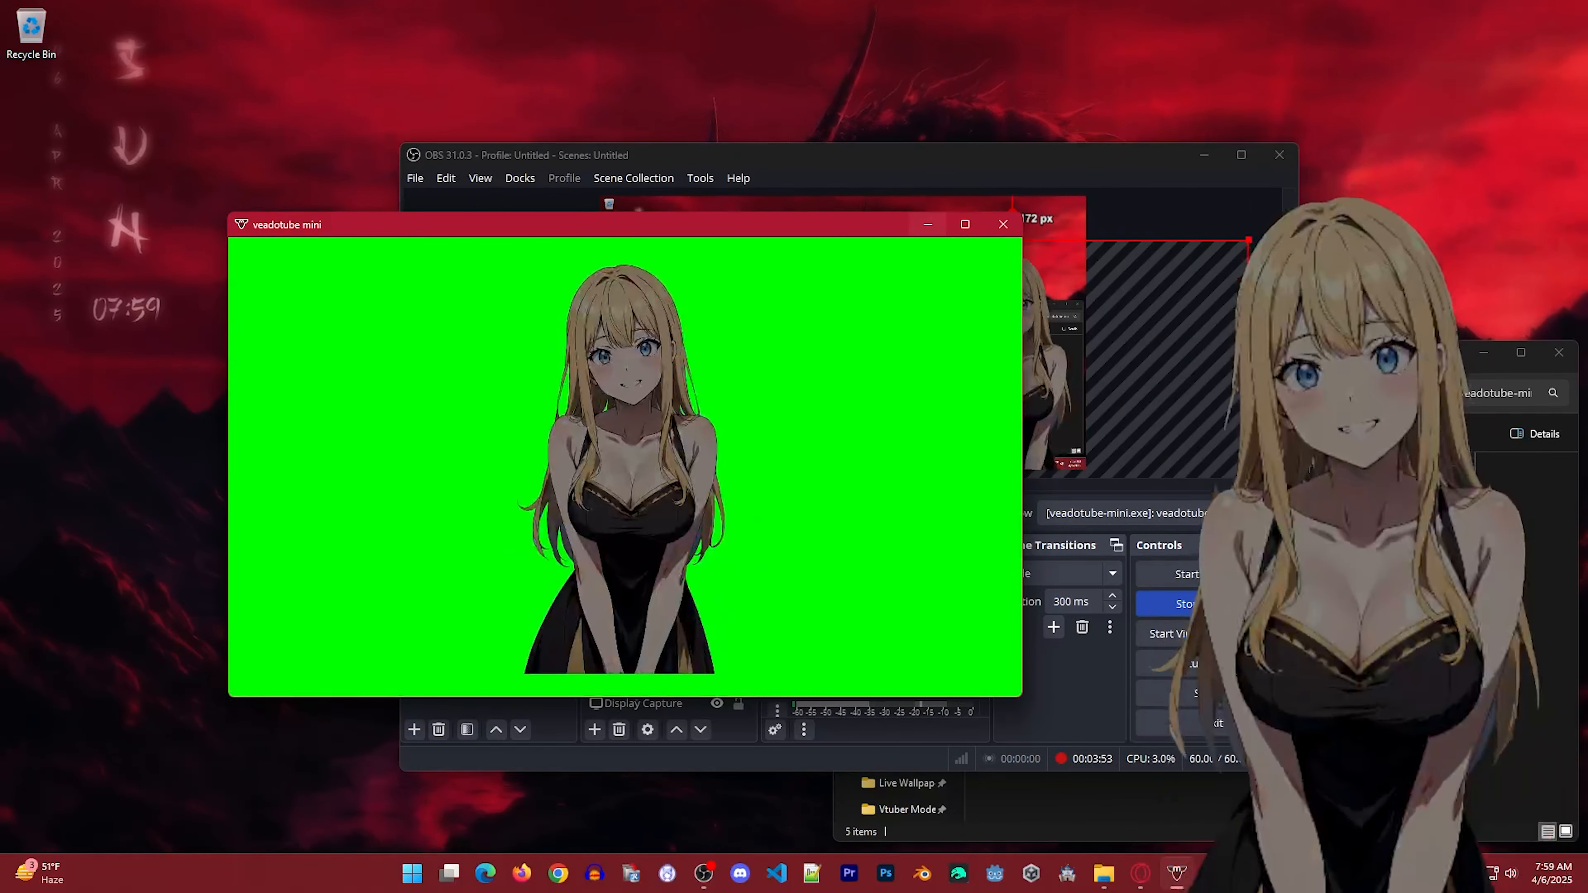
pyautogui.click(928, 225)
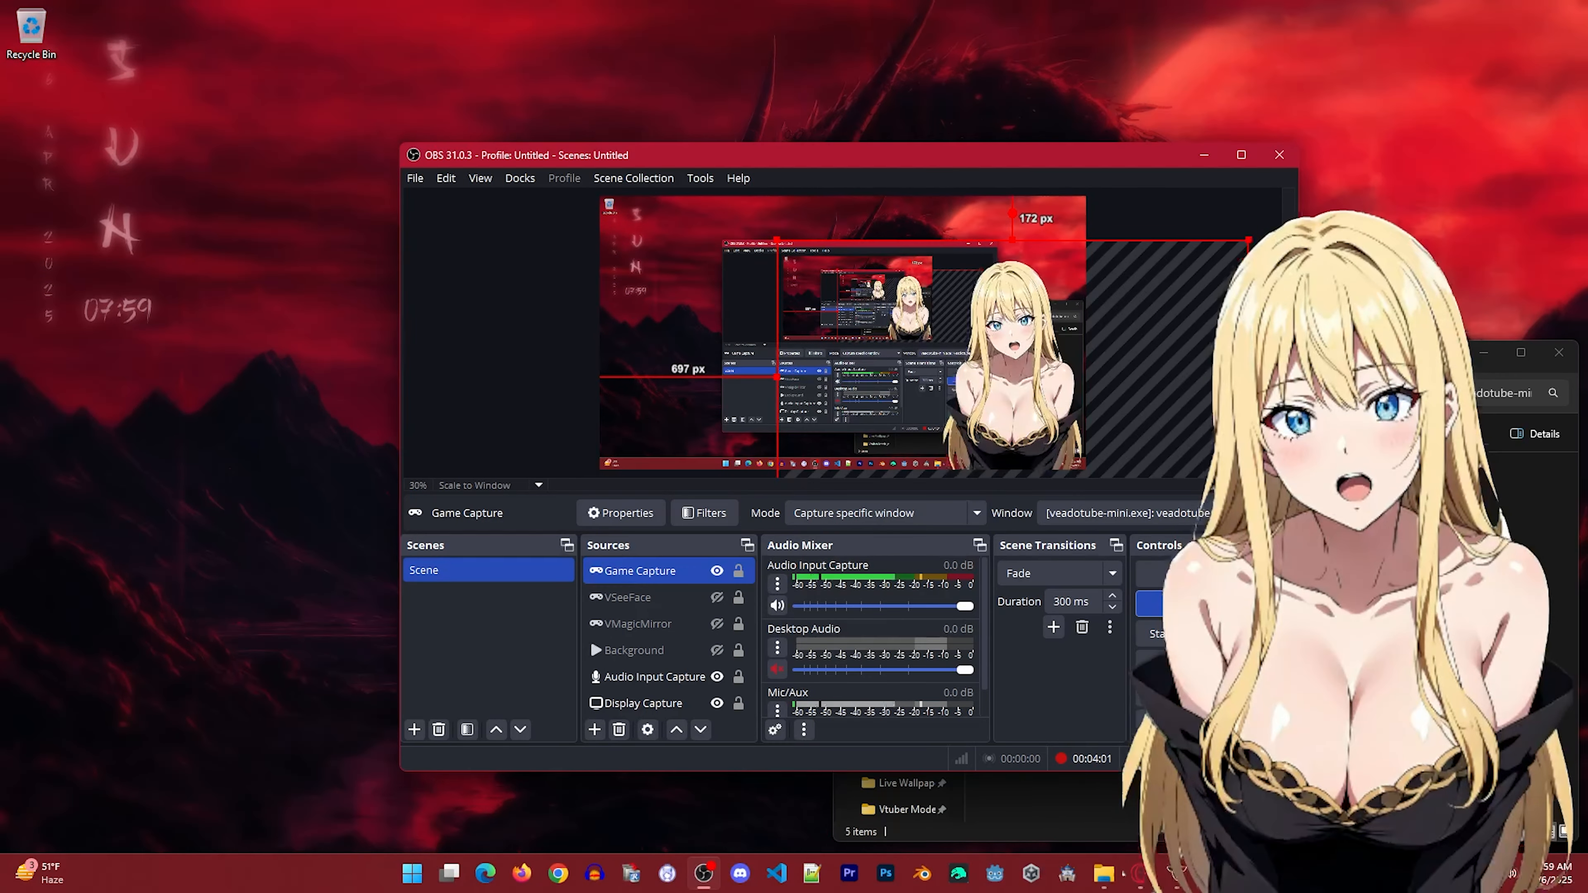
pyautogui.press('Delete')
pyautogui.press('Return')
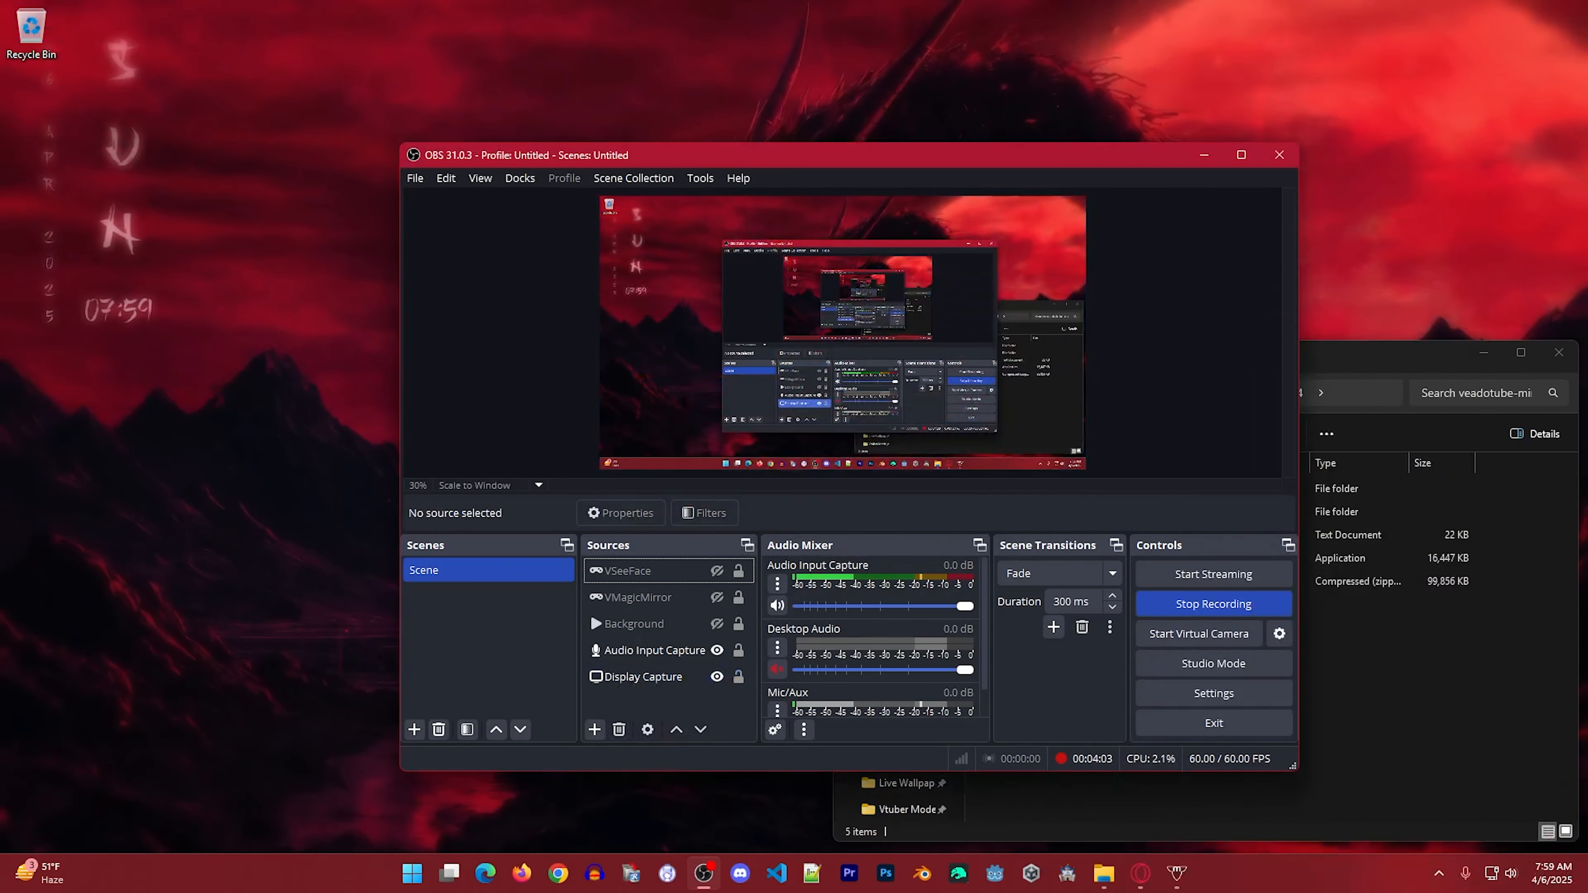
pyautogui.rightClick(627, 707)
pyautogui.moveTo(688, 718)
pyautogui.click(841, 649)
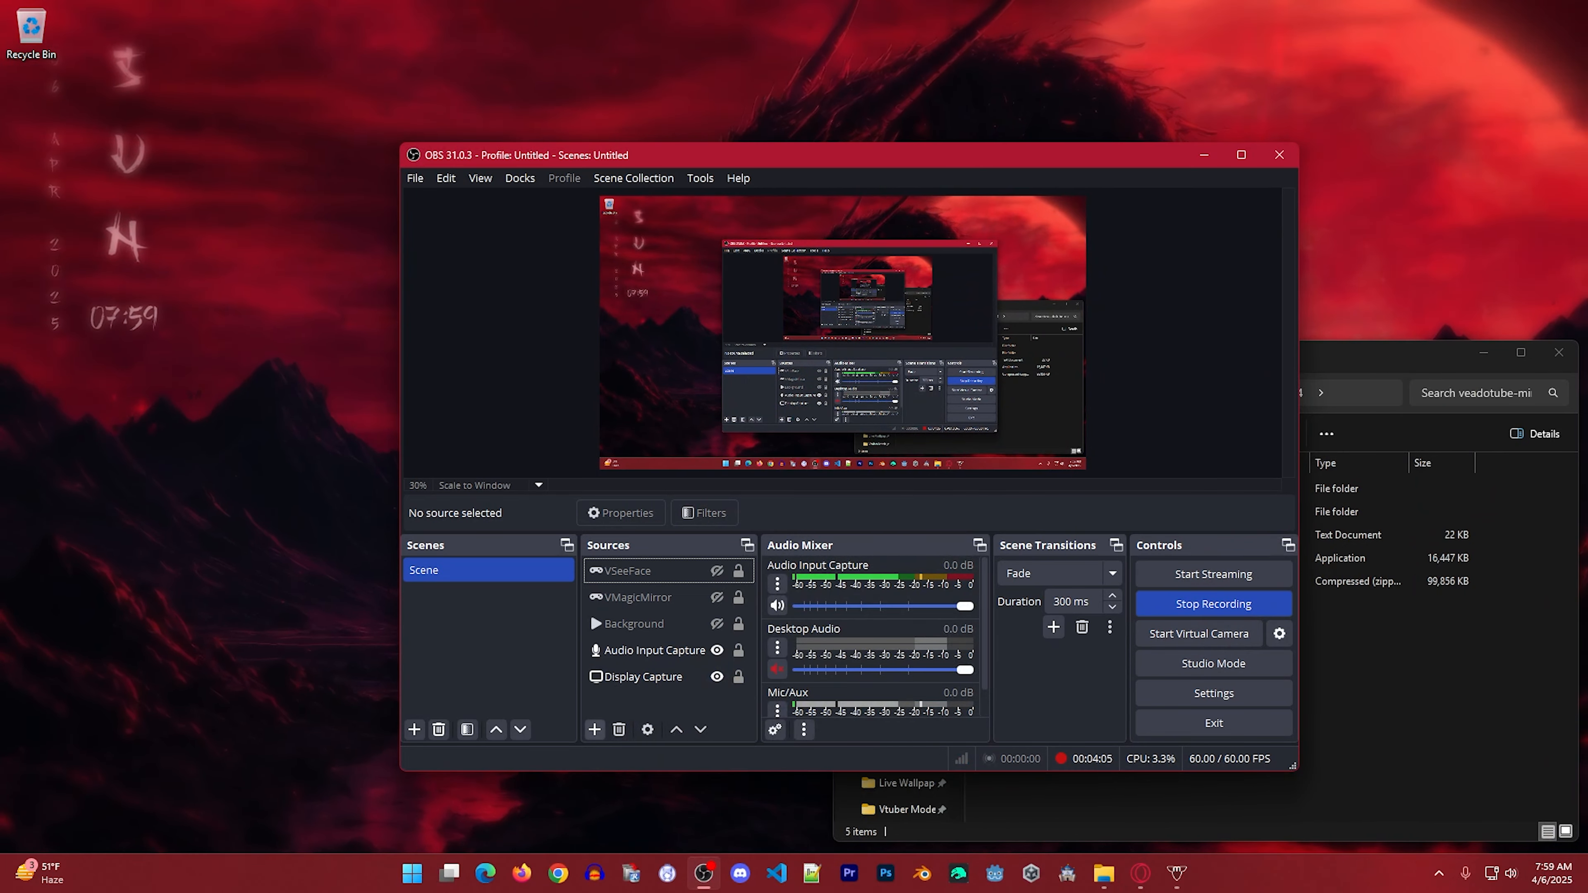
pyautogui.click(594, 731)
pyautogui.click(591, 701)
# Add a new Game Capture source named Mini to the scene.
pyautogui.rightClick(591, 701)
pyautogui.moveTo(625, 713)
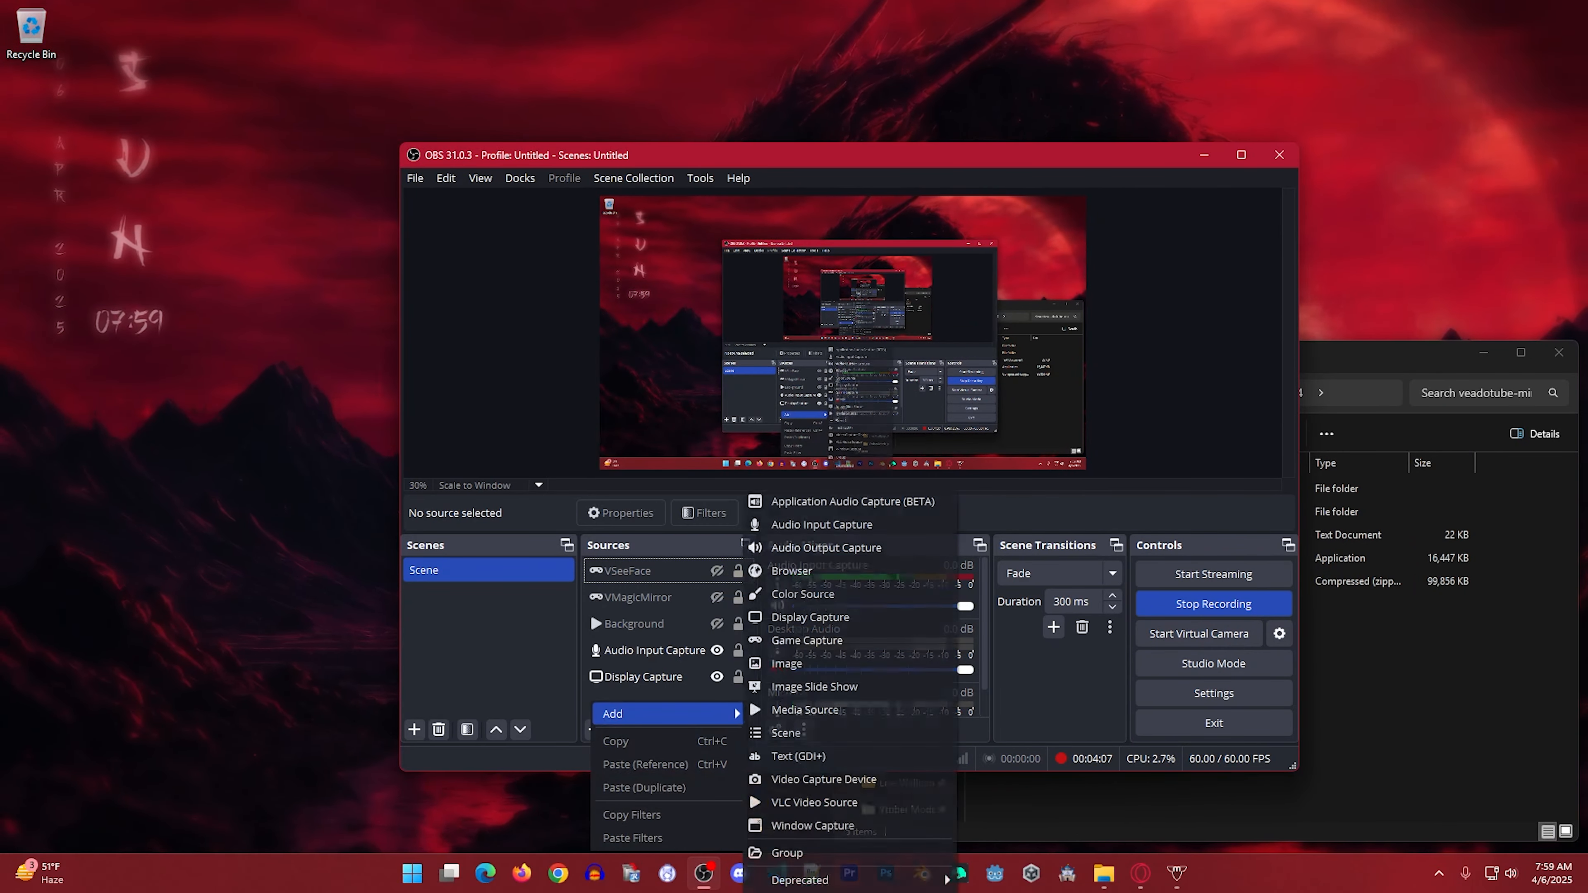
pyautogui.click(806, 639)
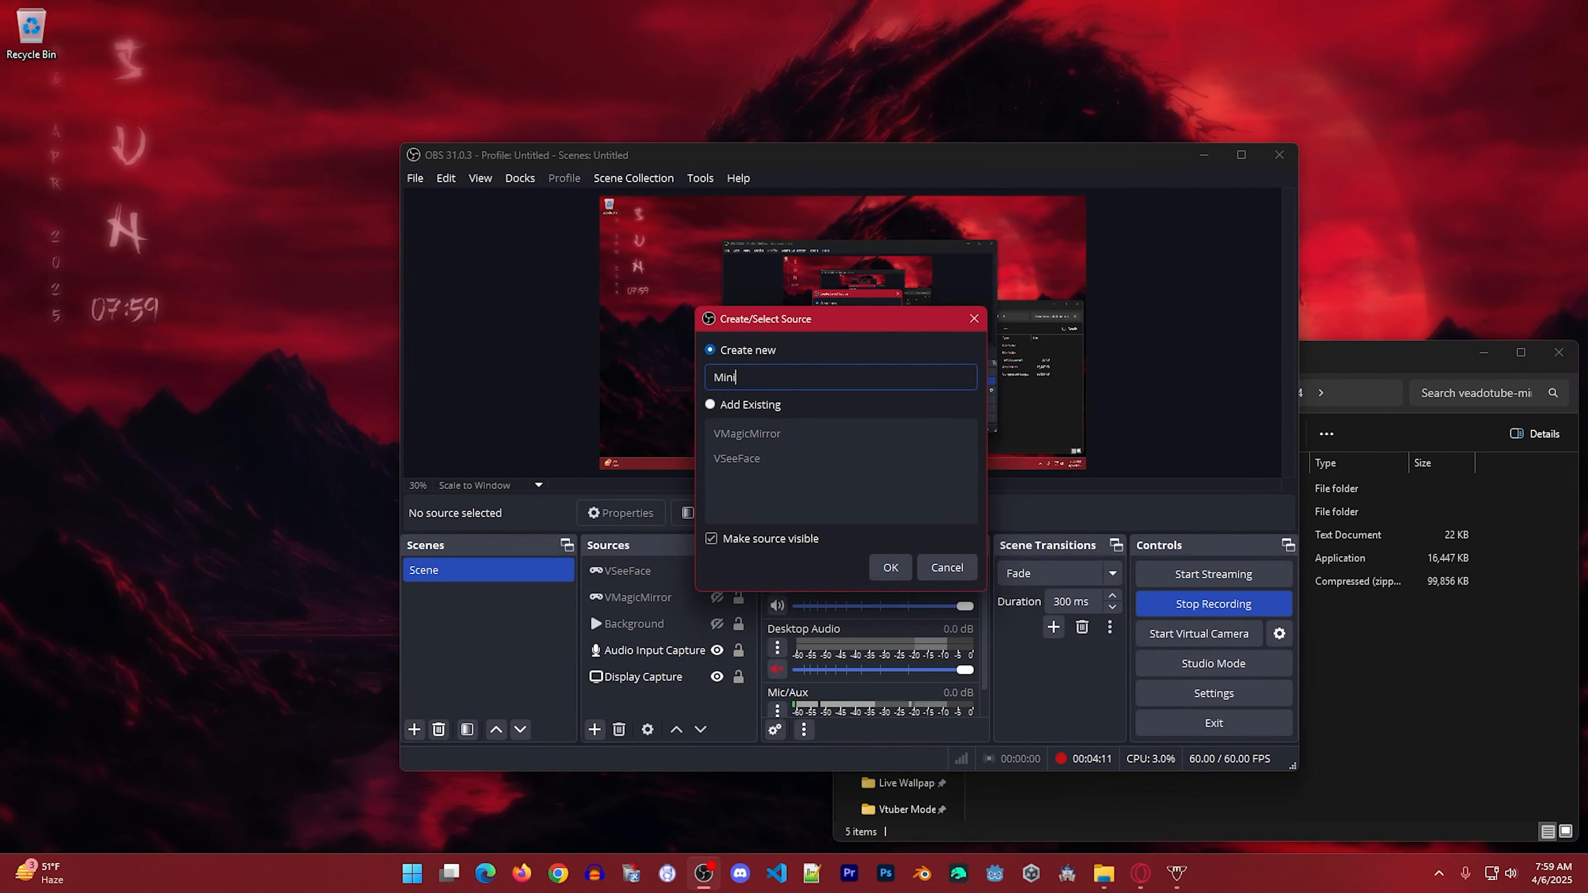
pyautogui.press('Return')
# Set the Mini source to capture a specific window, choosing [veadotube-mini.exe]: veadotube mini, and accept its properties.
pyautogui.click(890, 467)
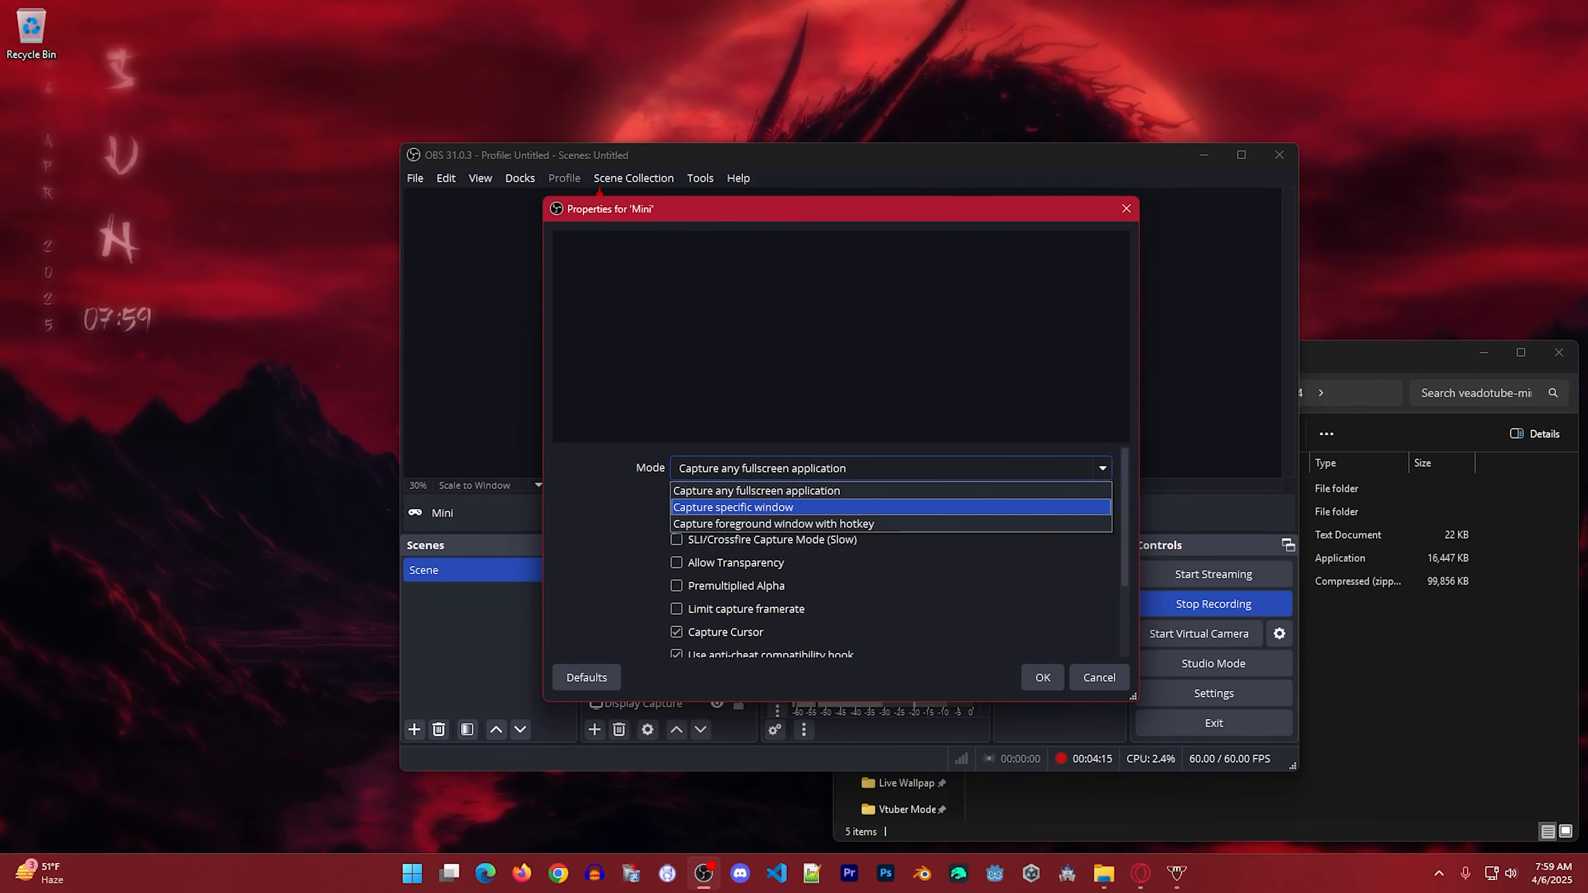
pyautogui.press('Return')
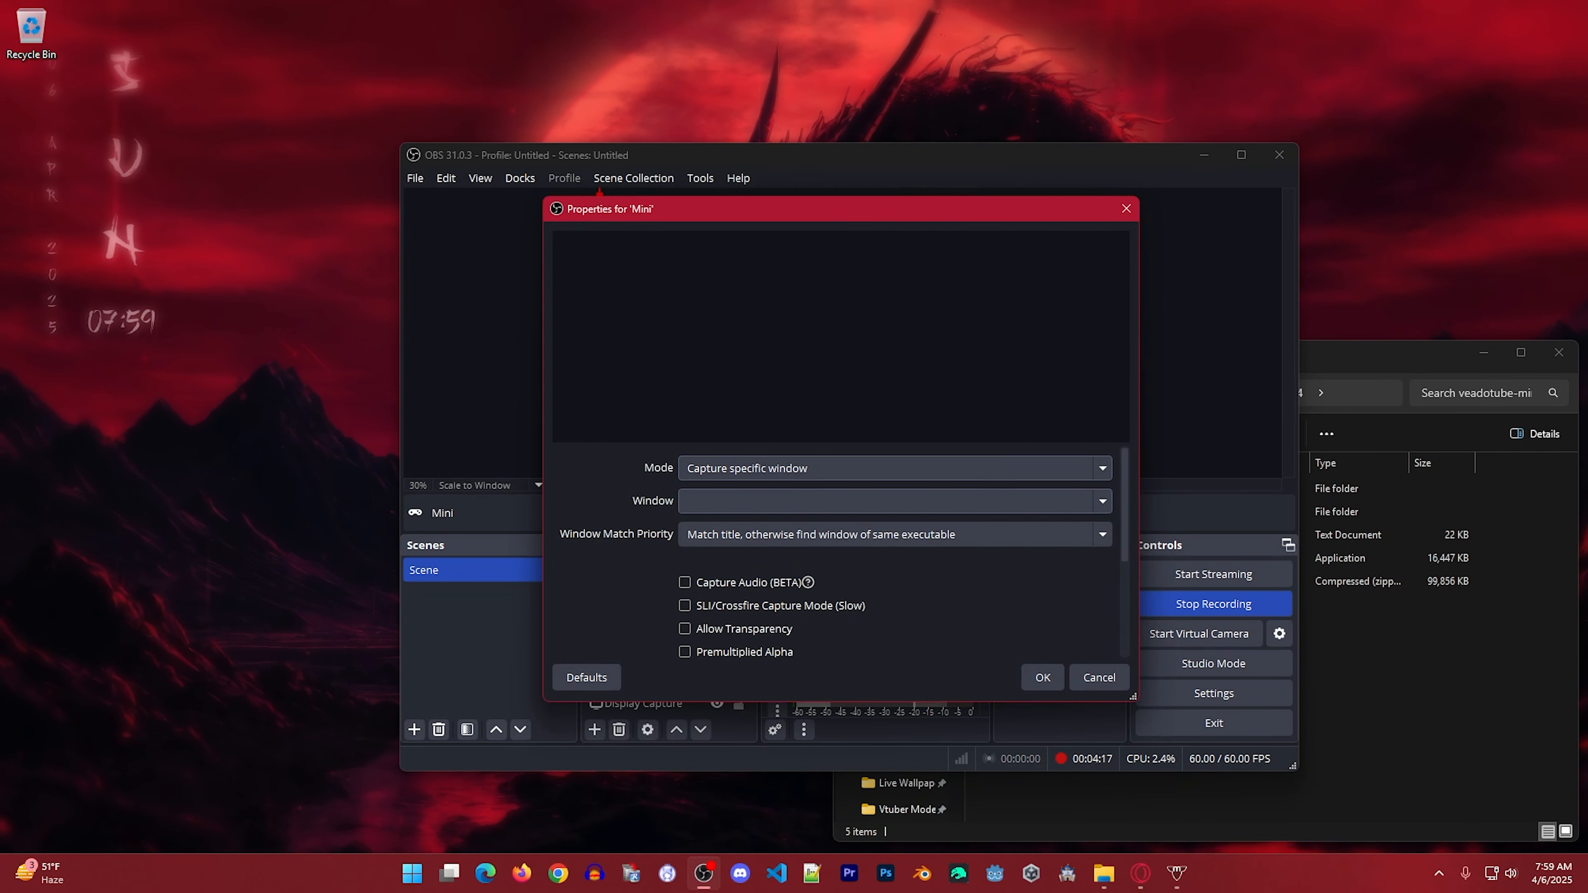
pyautogui.click(894, 501)
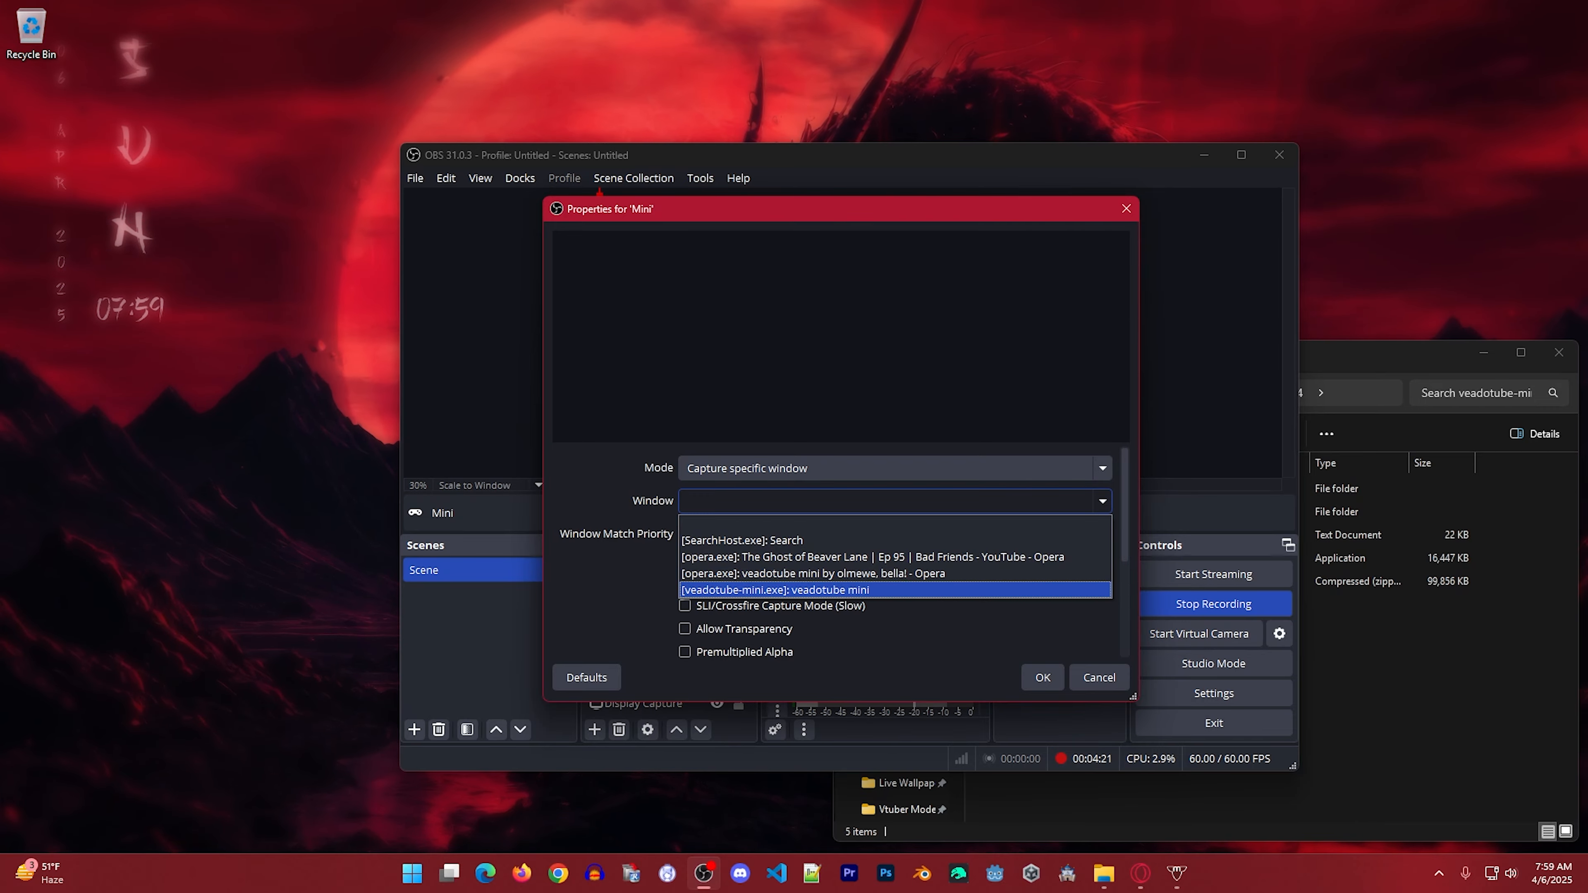
pyautogui.press('Return')
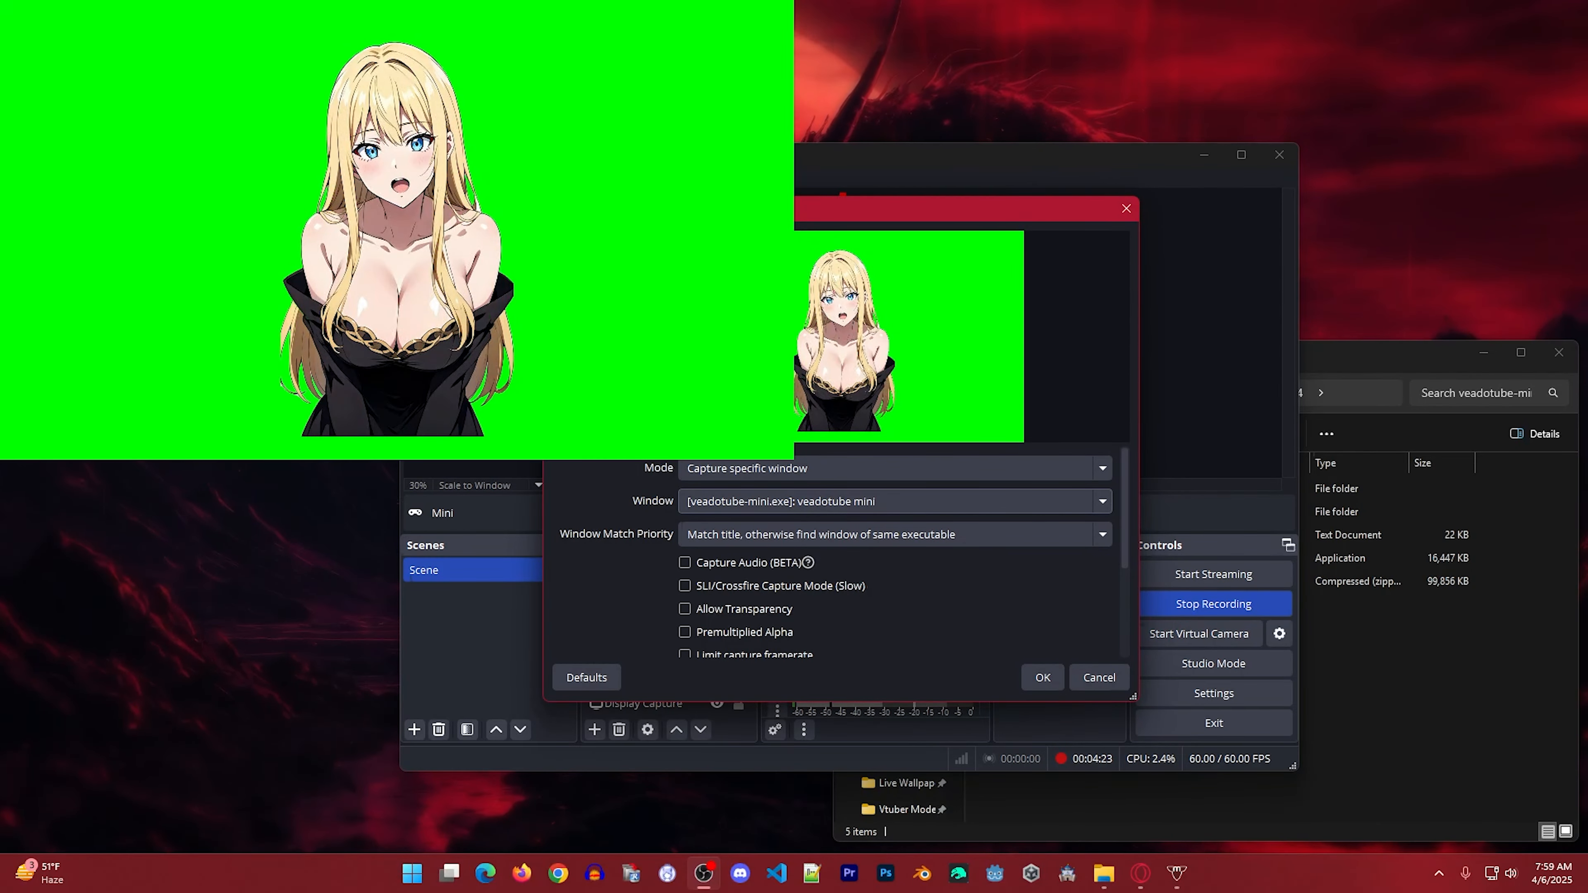
pyautogui.press('Return')
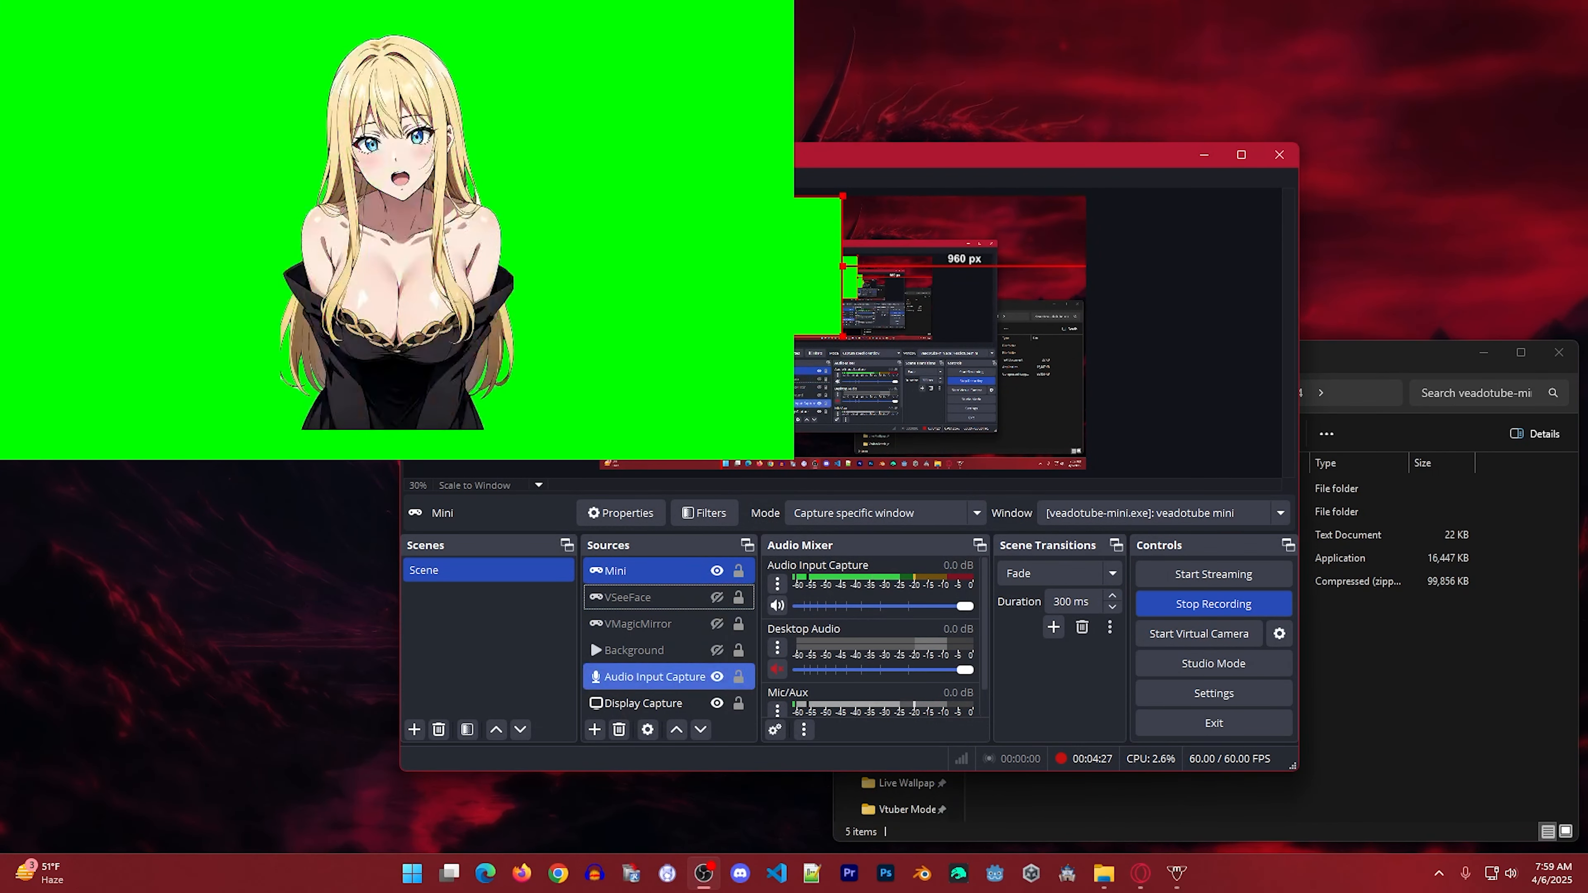
# Add a Chroma Key effect filter with the green key color to the Mini source and close its filters.
pyautogui.rightClick(637, 571)
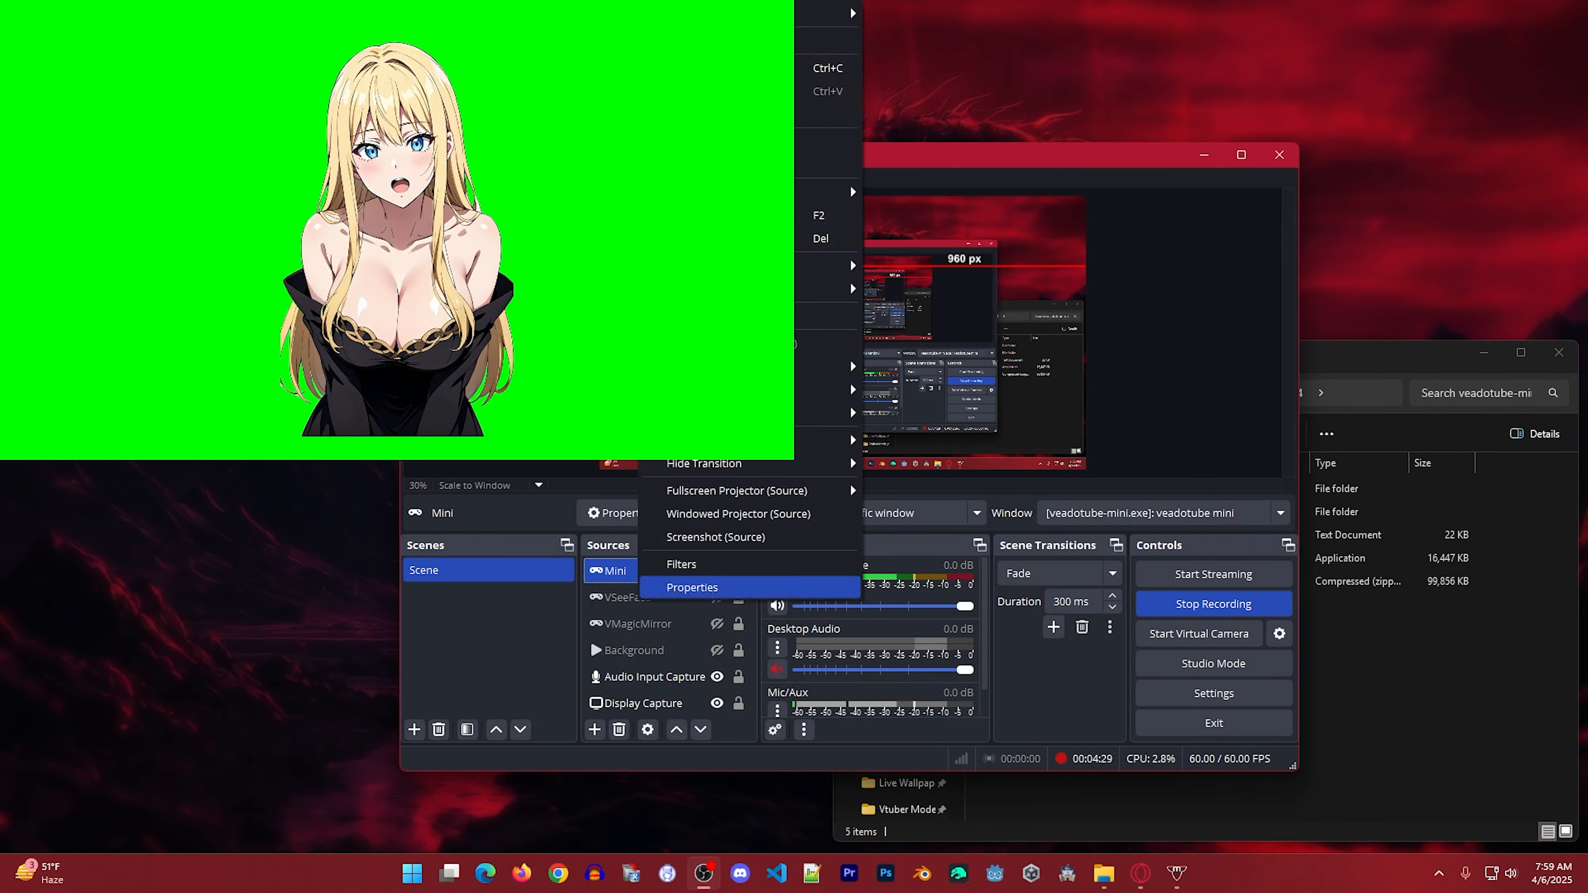
pyautogui.click(625, 571)
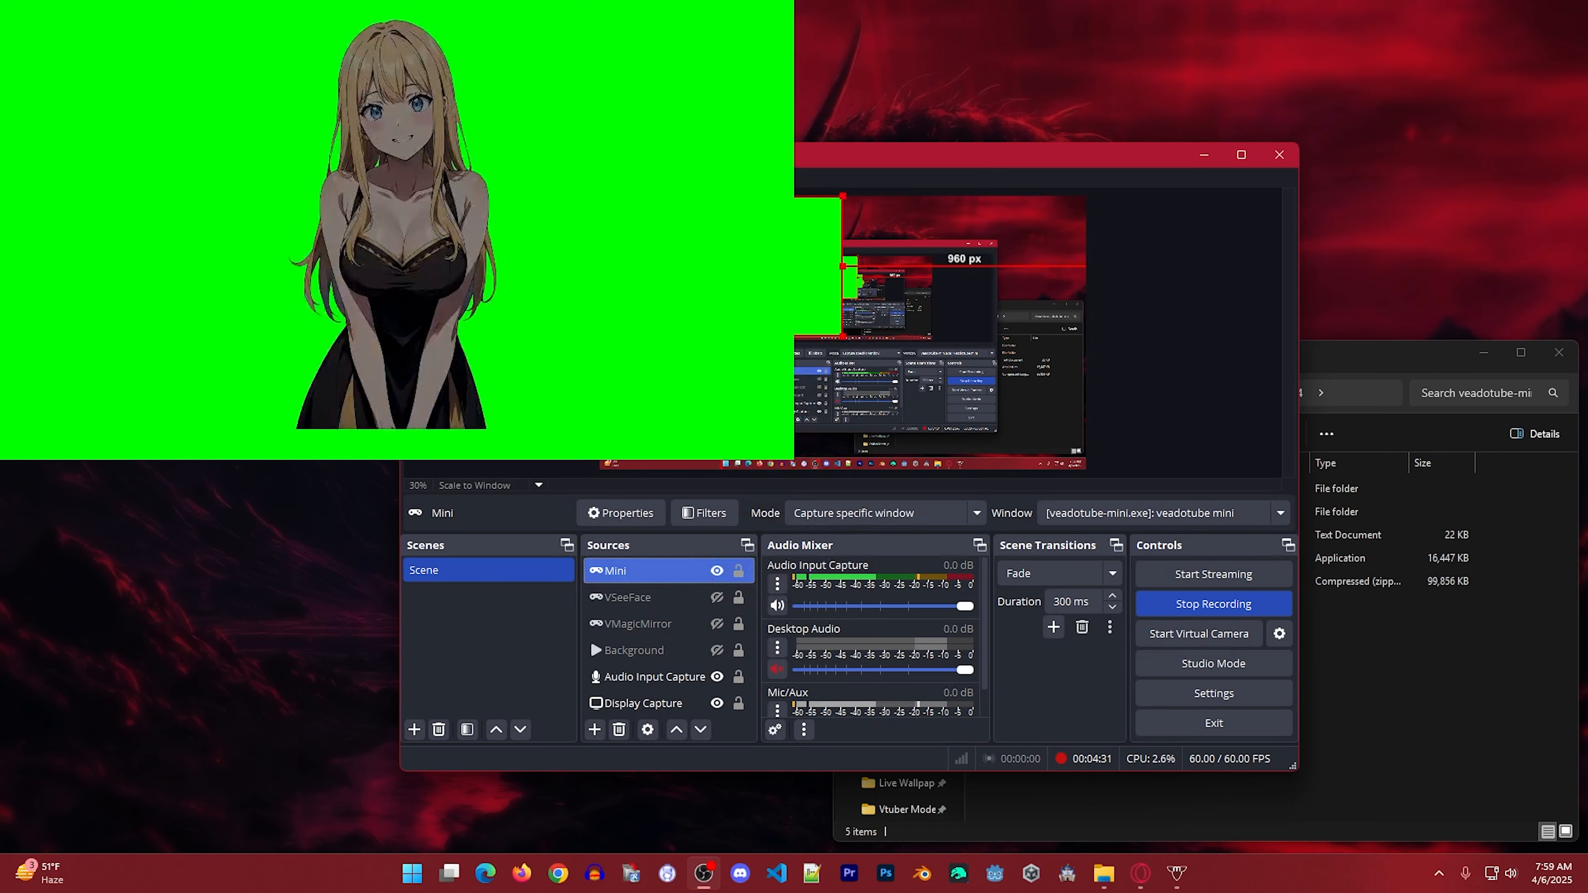
pyautogui.rightClick(636, 570)
pyautogui.click(682, 564)
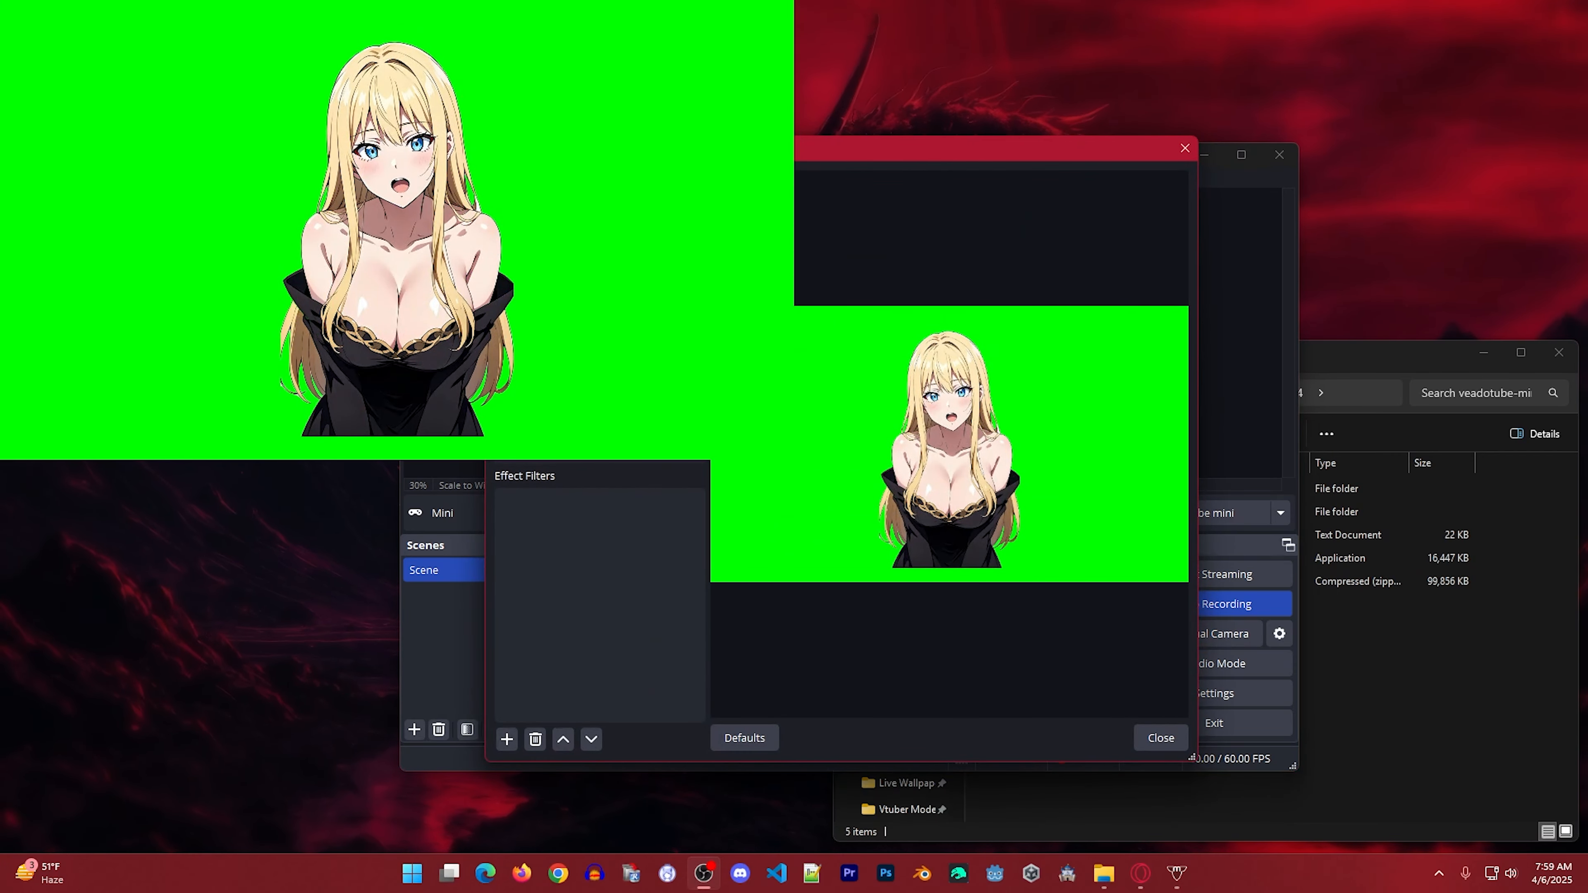
pyautogui.click(507, 738)
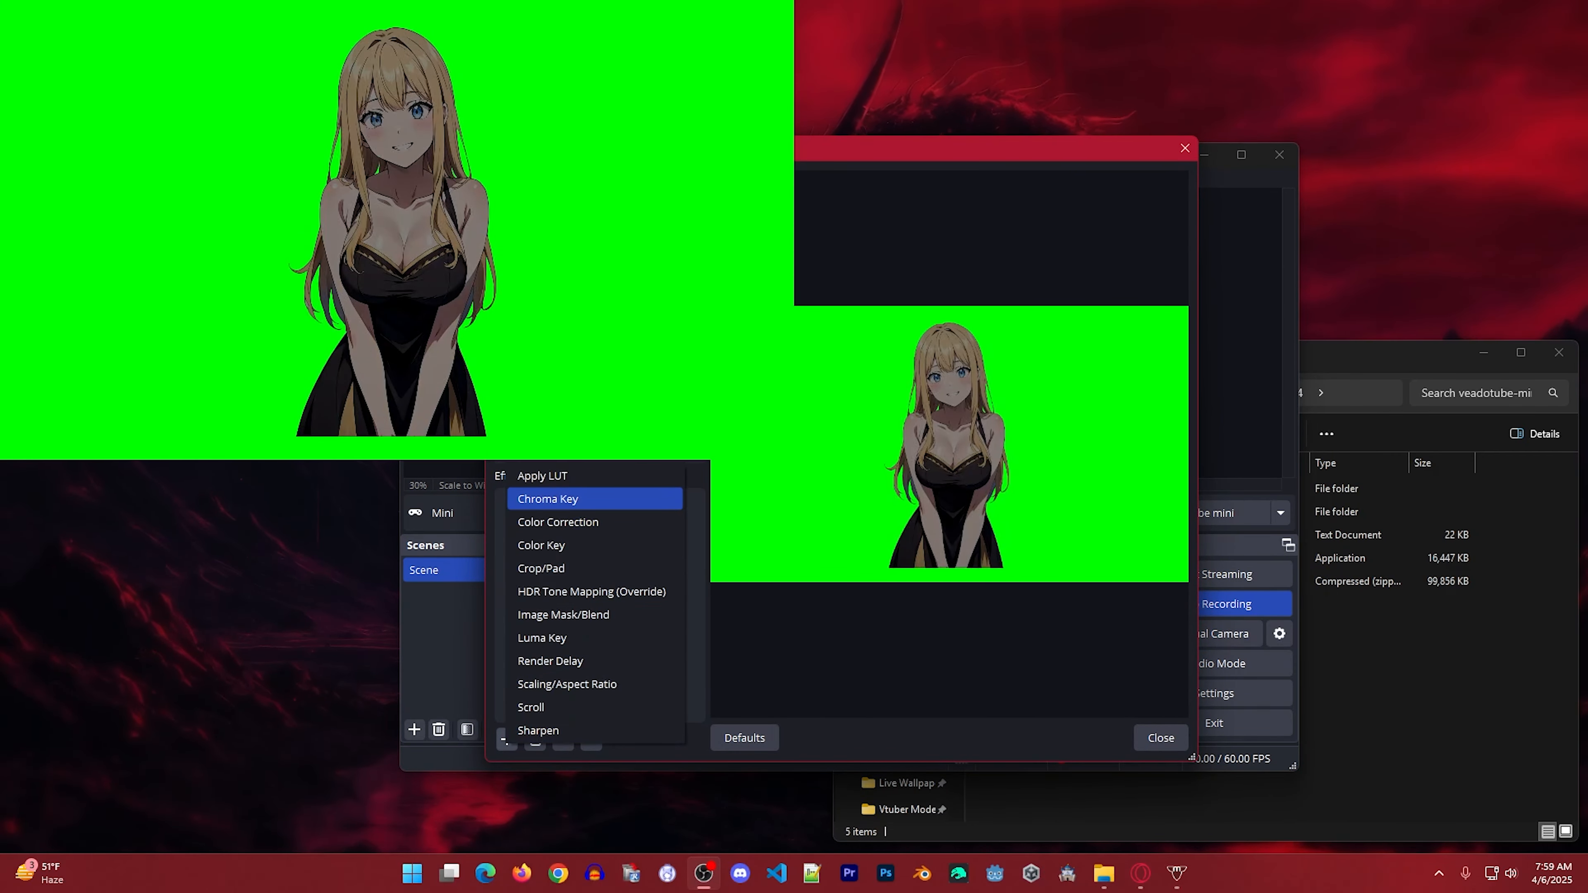
pyautogui.click(532, 497)
pyautogui.press('Return')
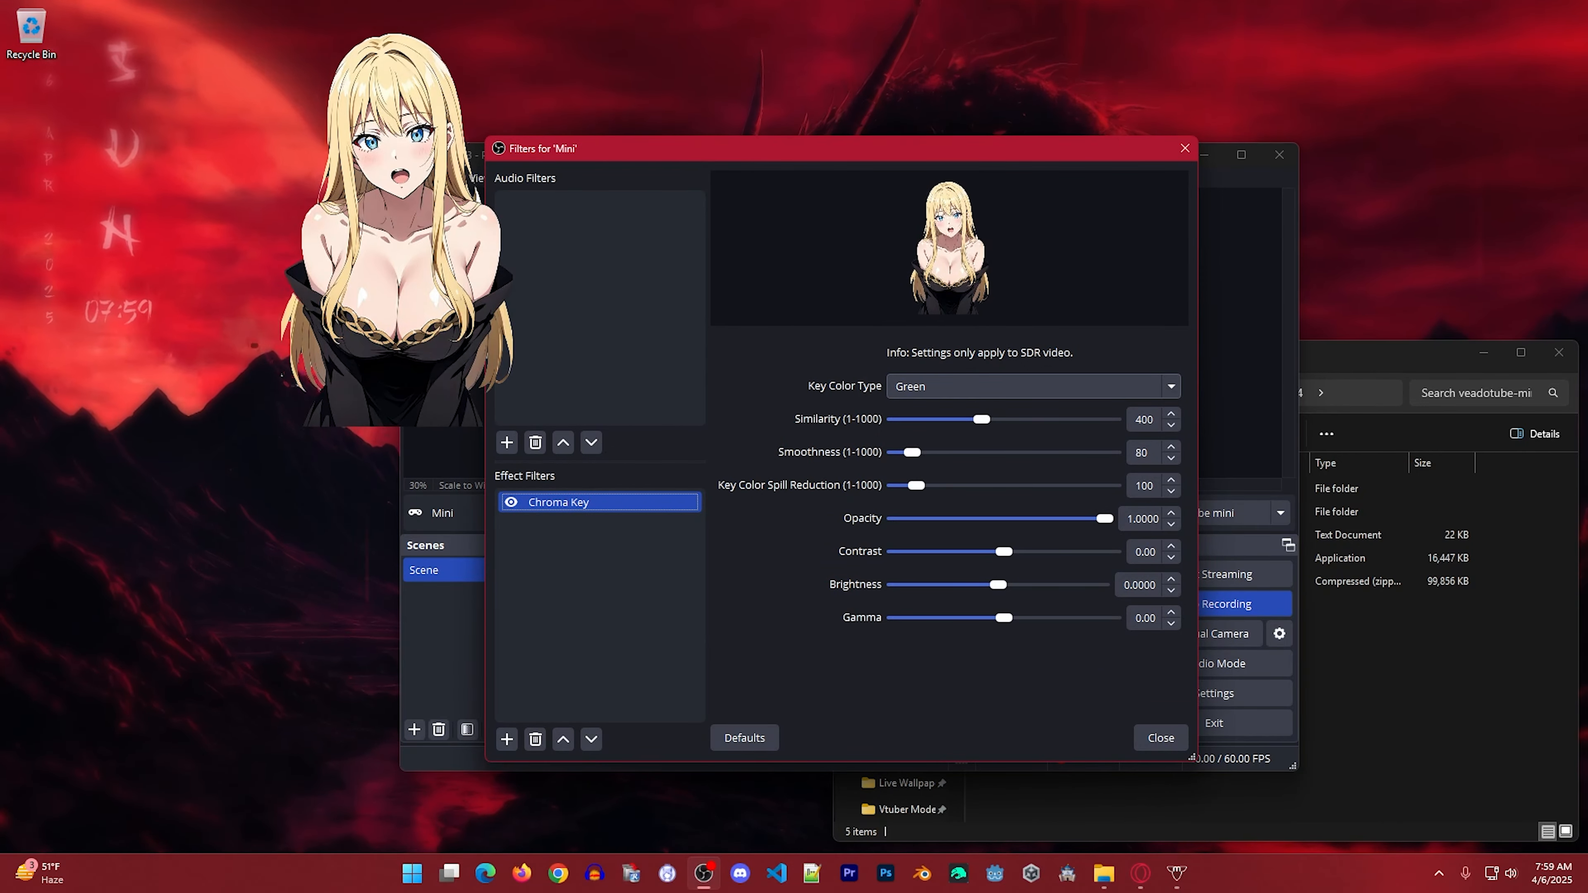
pyautogui.press('Escape')
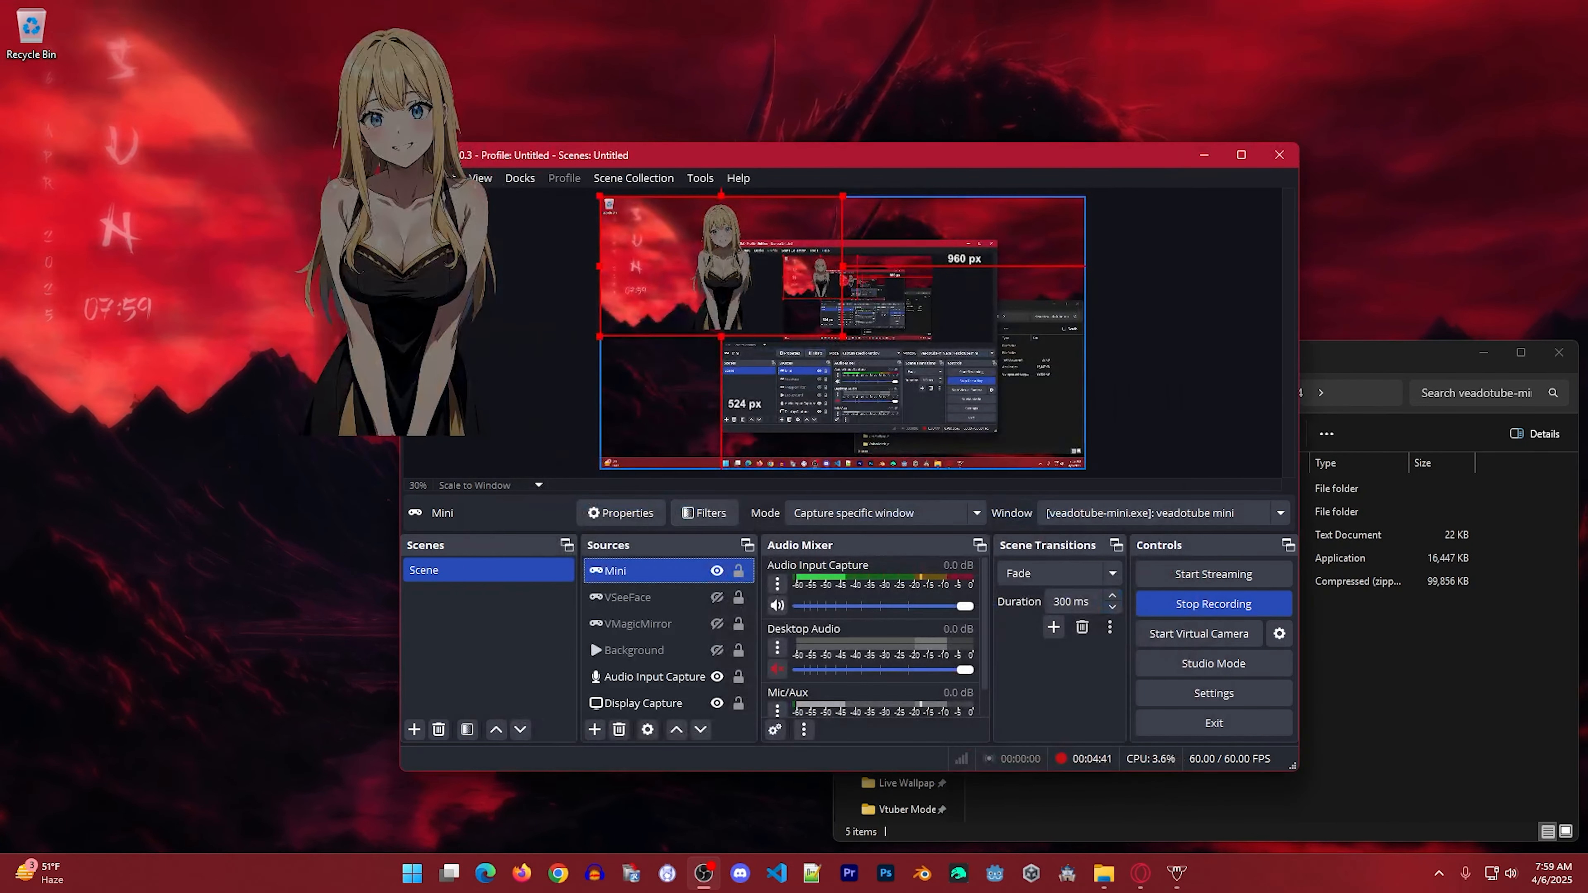
# Enlarge the Mini source to the full canvas width and move it about 695 px from the canvas's left edge and 75 px from its top.
pyautogui.moveTo(853, 343); pyautogui.dragTo(1086, 476)
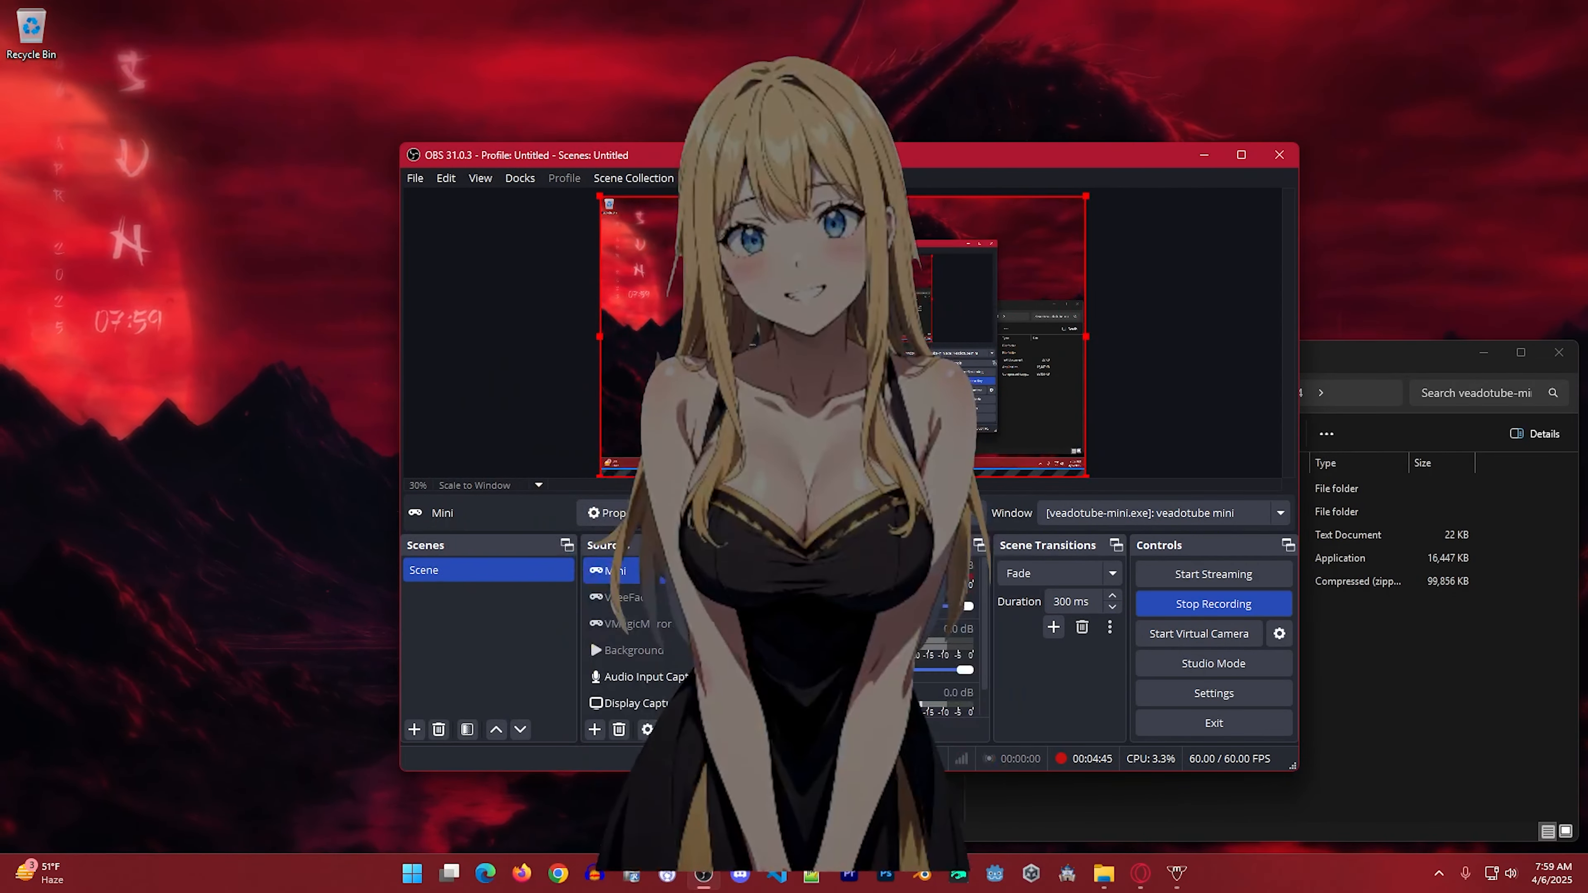
pyautogui.moveTo(842, 335); pyautogui.dragTo(1019, 356)
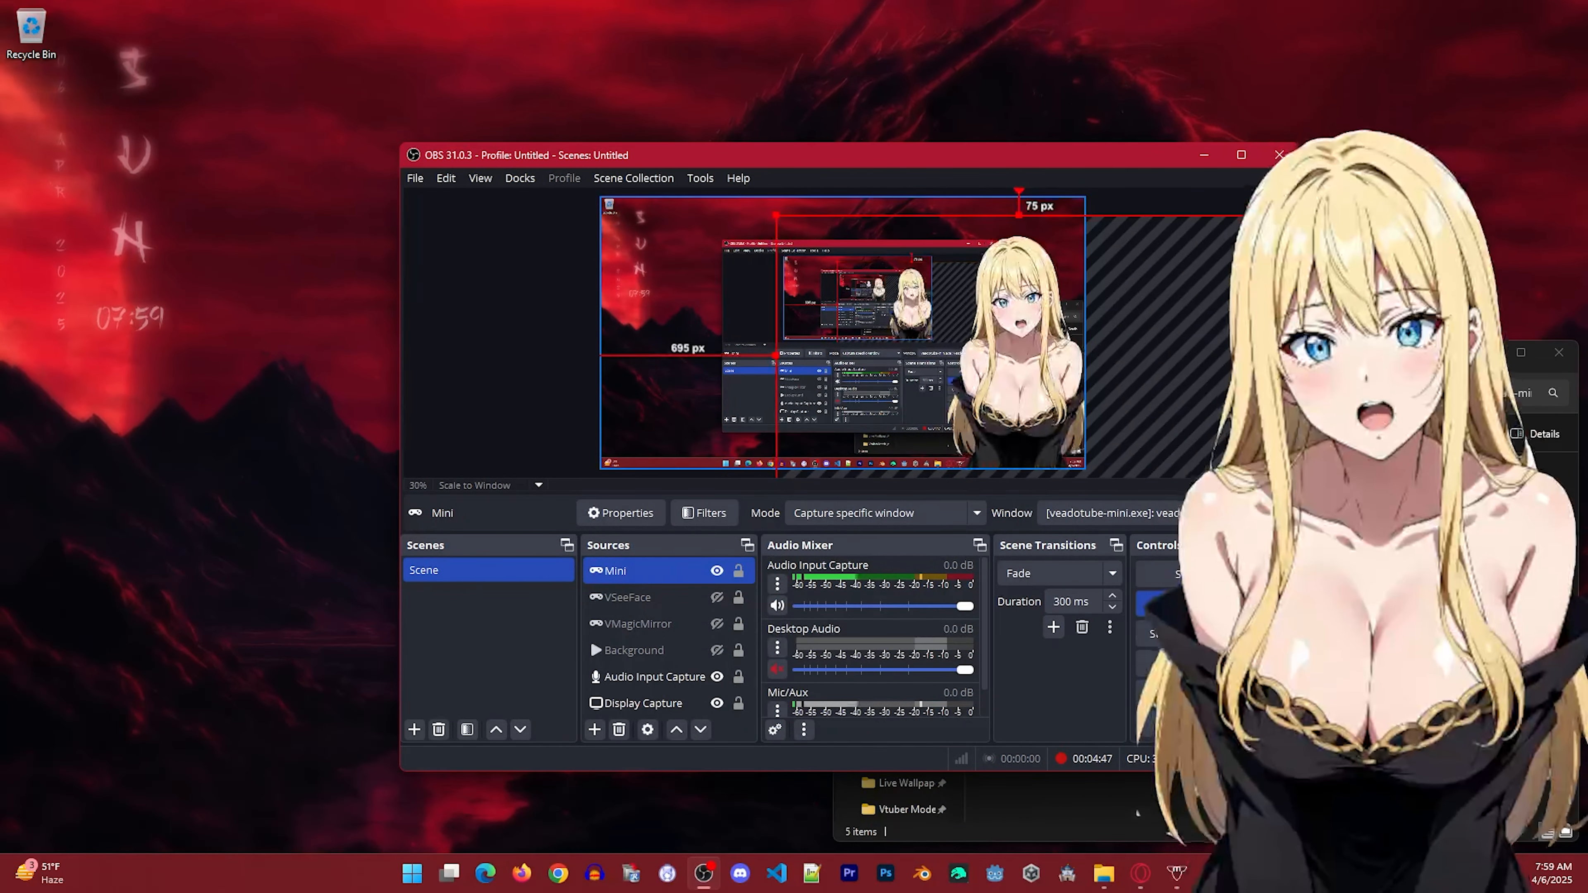